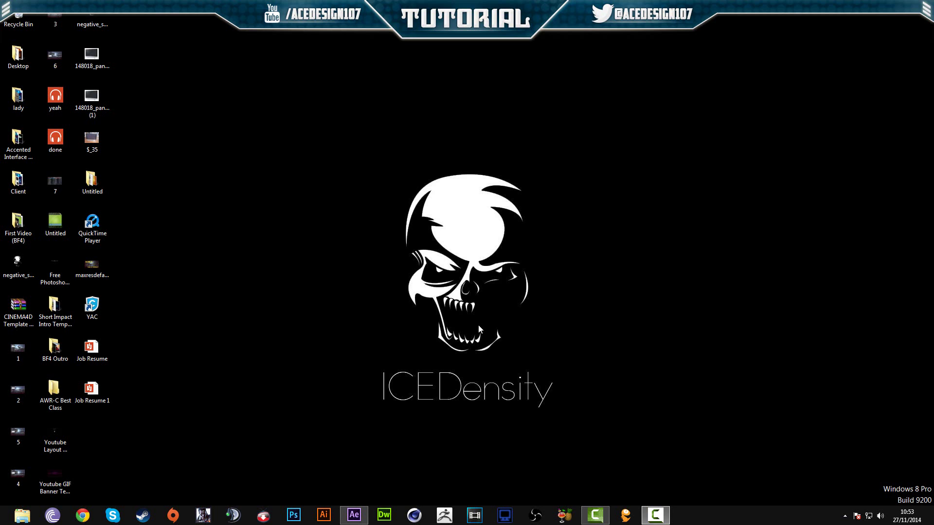
Bring up the finished example in After Effects and scrub back to its start
left_click(353, 515)
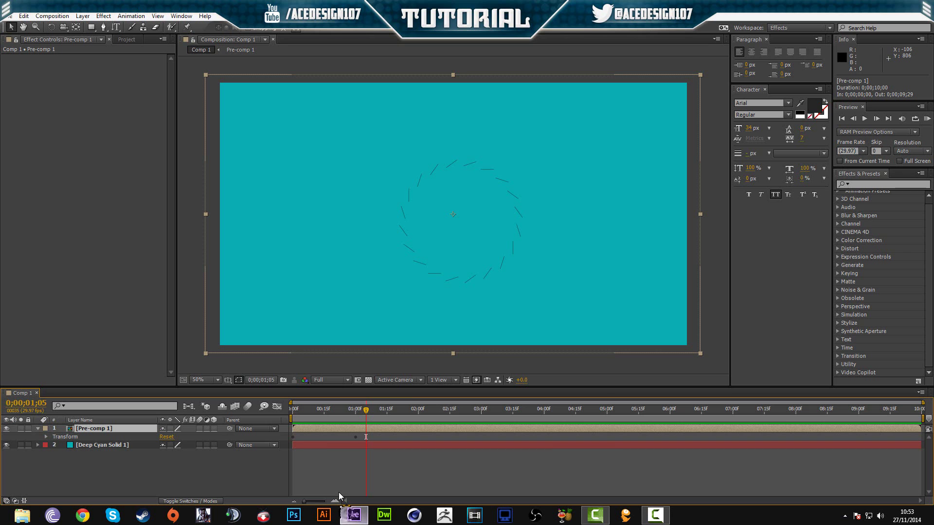
left_click_drag(366, 409, 283, 412)
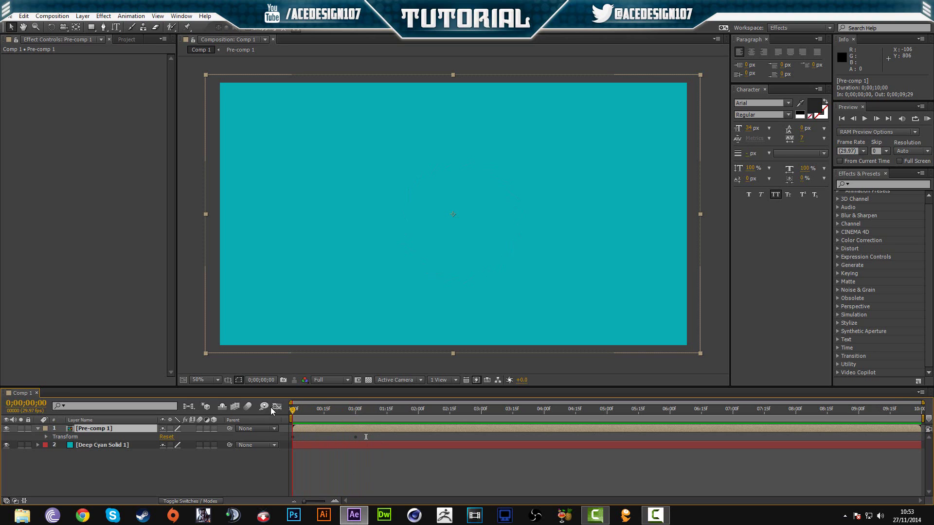
left_click_drag(291, 408, 271, 431)
left_click(711, 209)
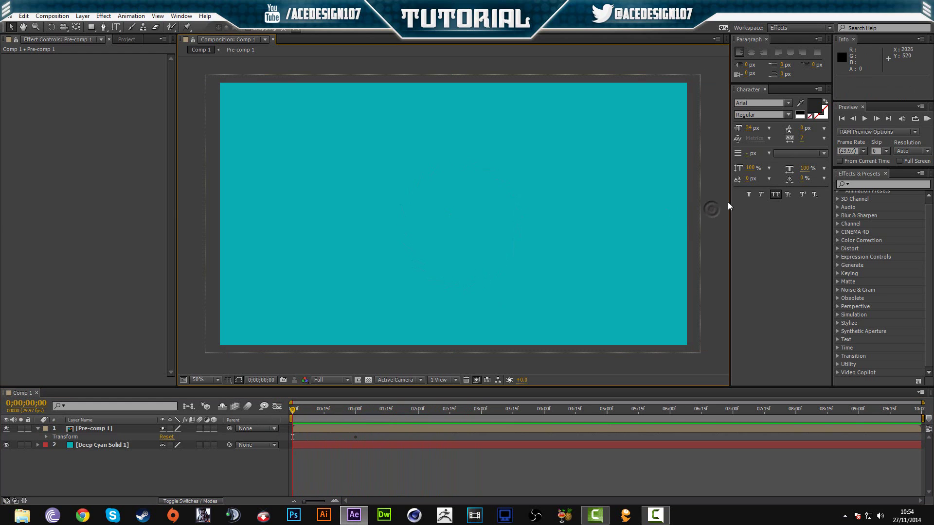
Play the twisting ring animation, then rewind and scrub ahead to 0;00;04;21
left_click(864, 118)
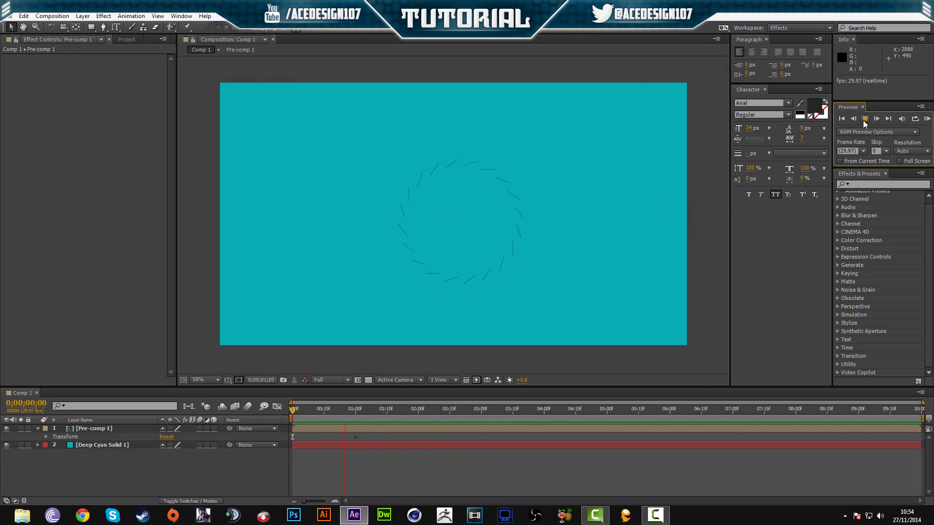
left_click(864, 119)
left_click_drag(413, 419, 439, 431)
key("Home")
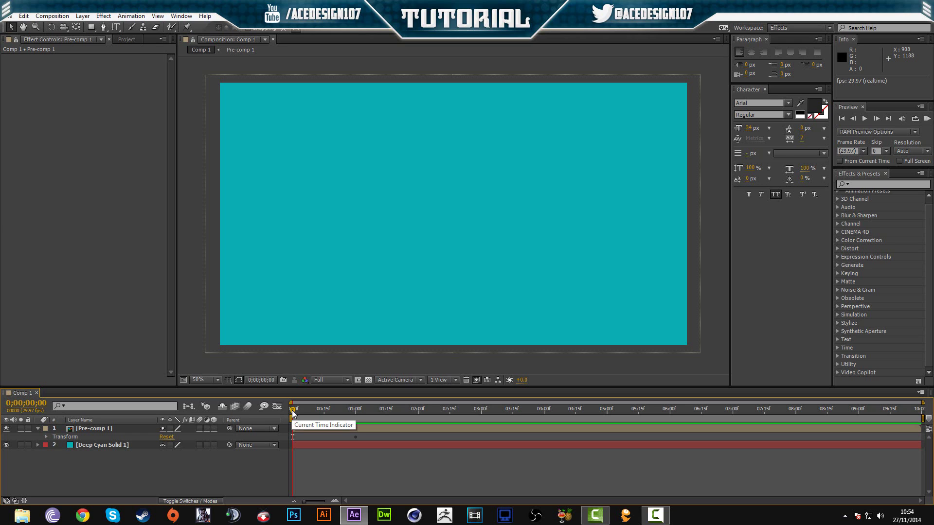
left_click_drag(292, 413, 292, 437)
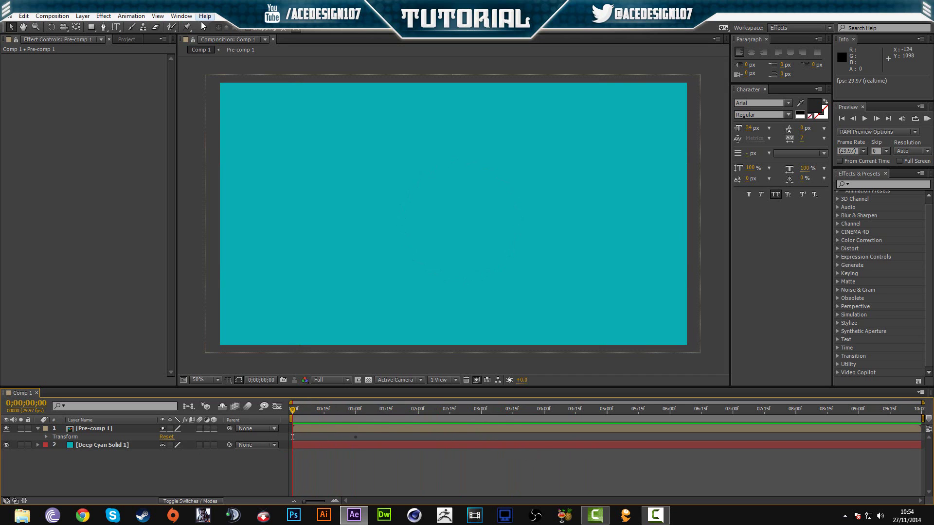
Start a new project, discarding the current one without saving
left_click(6, 16)
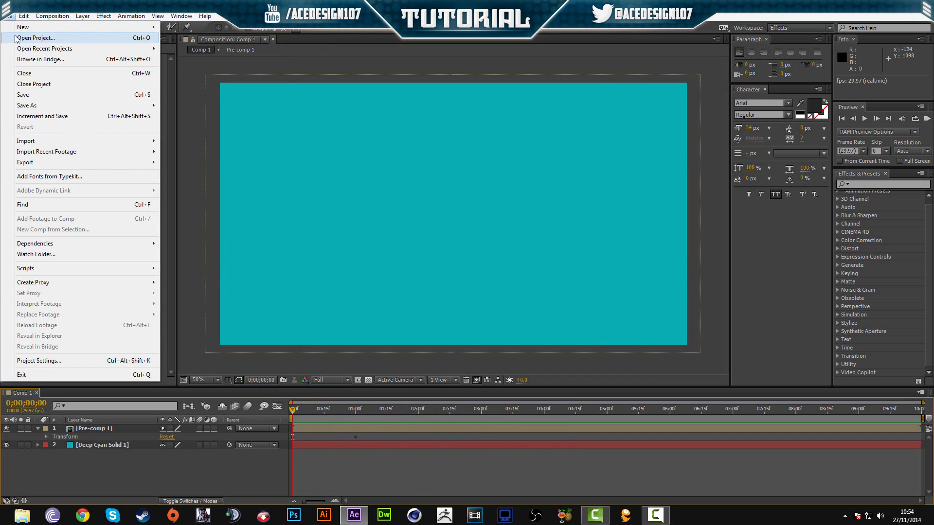
left_click(14, 18)
left_click(14, 18)
mouse_move(29, 27)
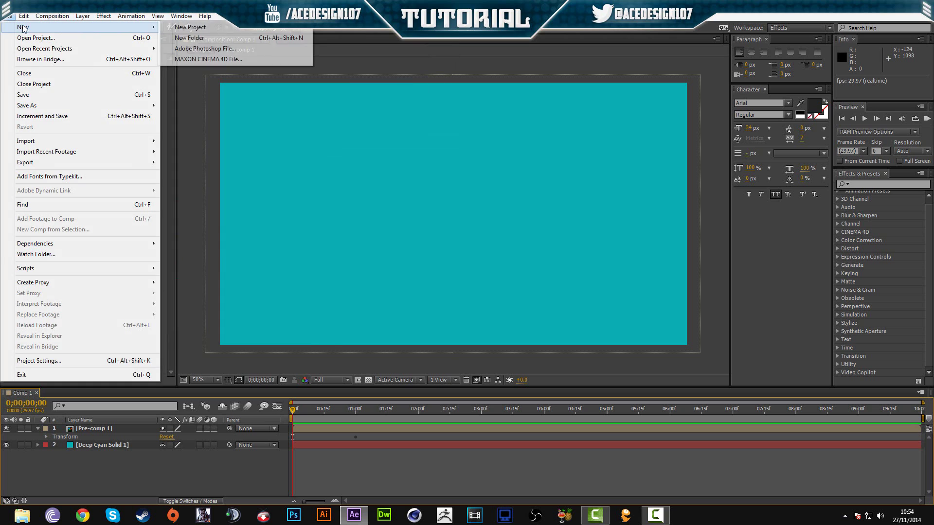
left_click(184, 27)
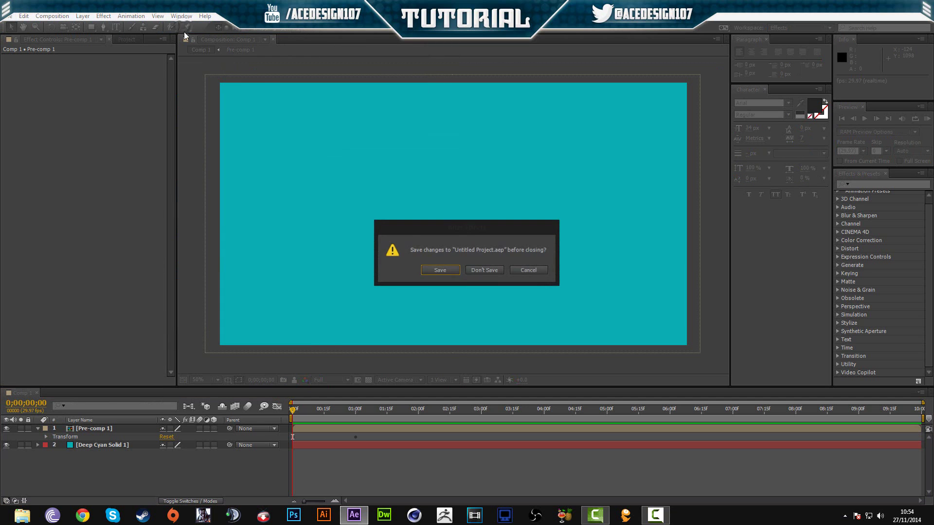
left_click(483, 271)
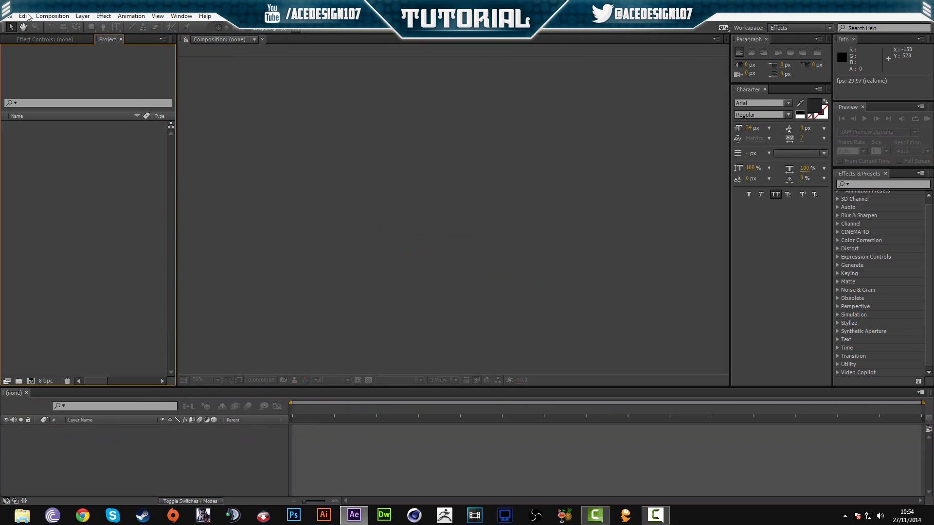
Create a new 1920×1080 composition, Comp 1, at 30 fps
left_click(58, 19)
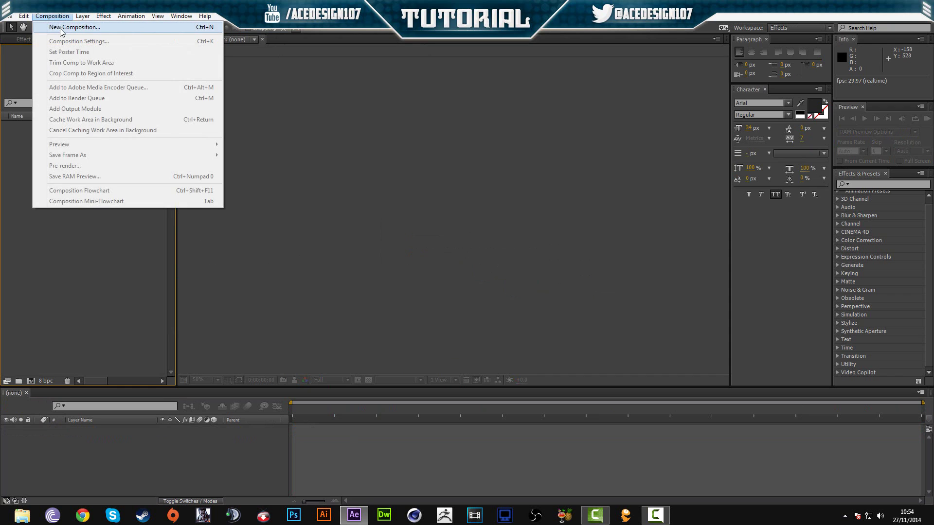
left_click(59, 27)
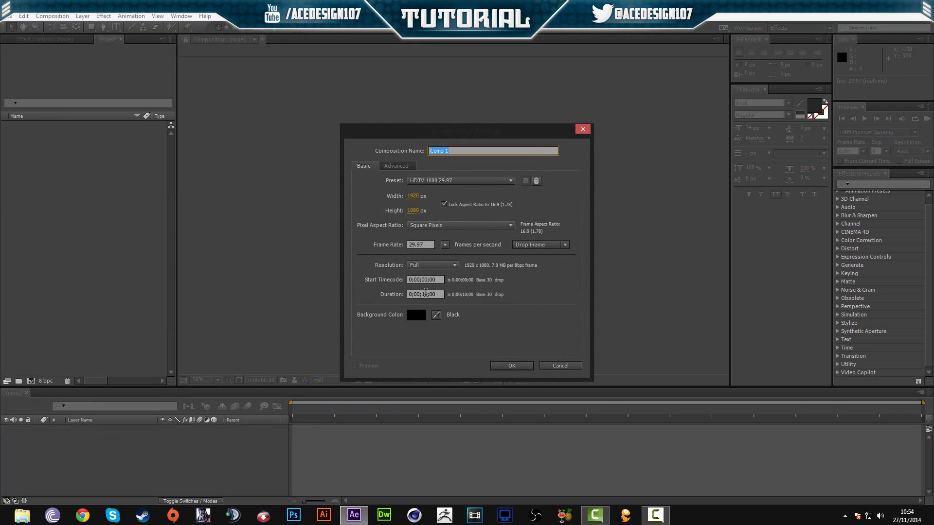
double_click(426, 244)
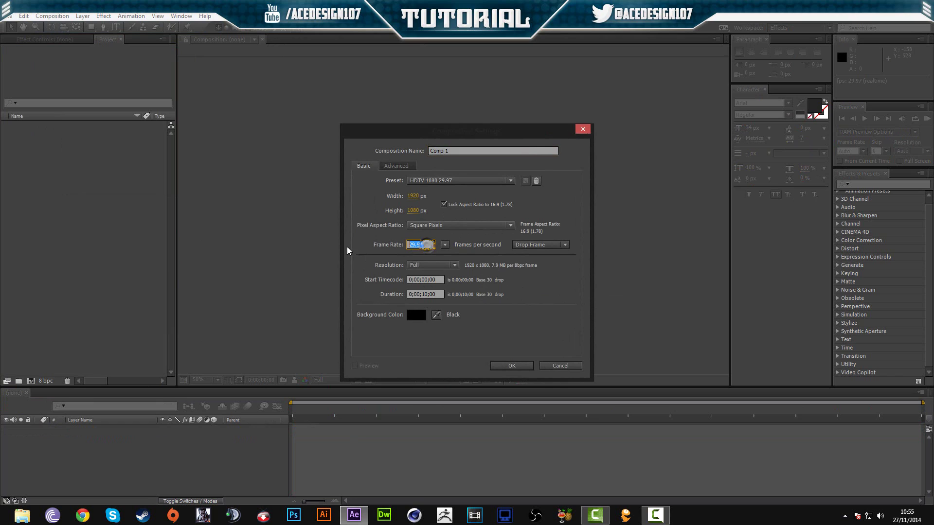
type("30")
left_click(515, 368)
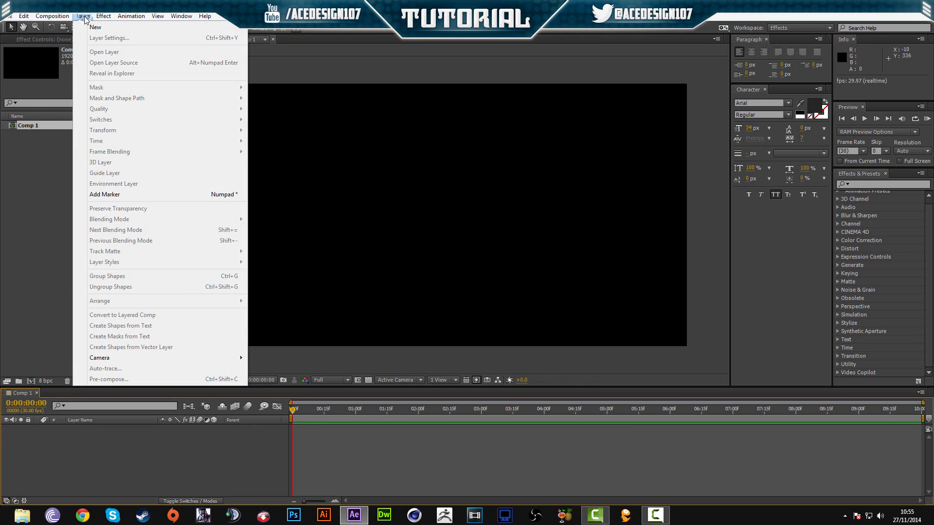
Add a full-frame 1920×1080 solid named Background, coloured orange C18800
mouse_move(233, 28)
left_click(287, 36)
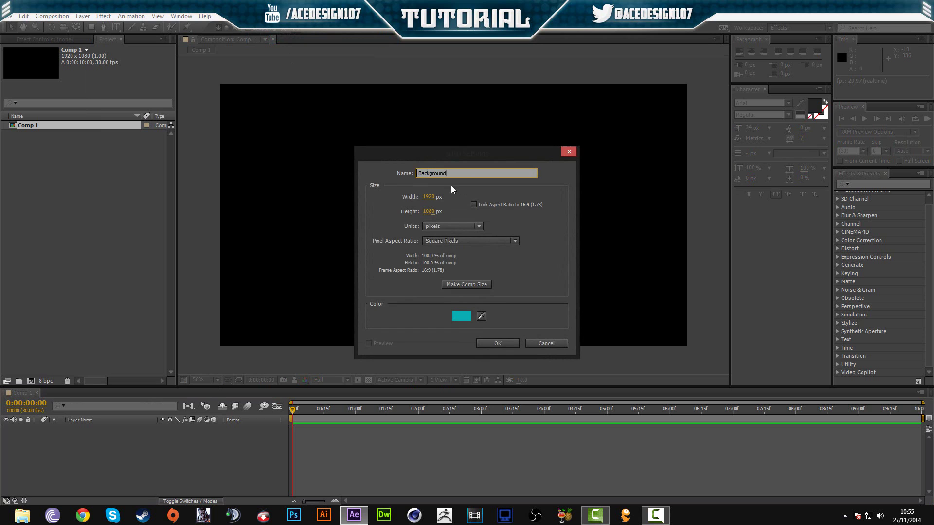
left_click(461, 316)
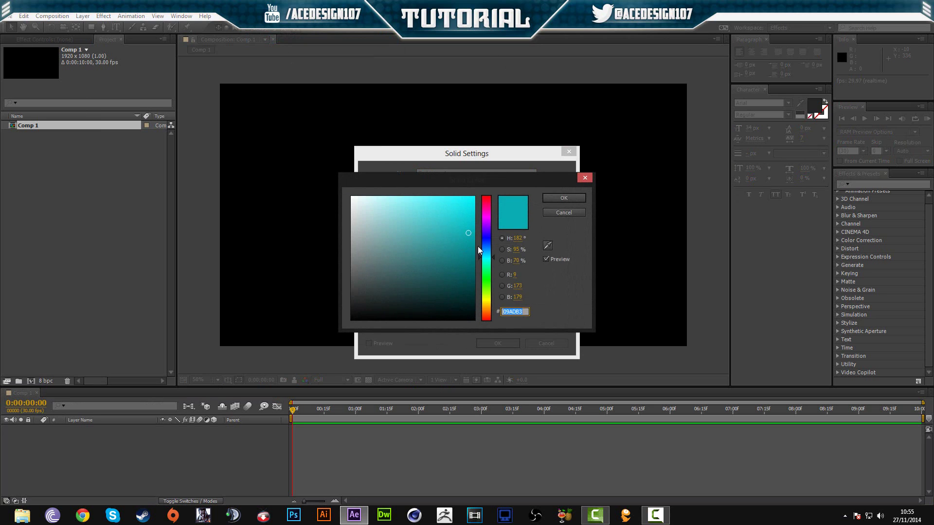
left_click_drag(482, 246, 483, 297)
mouse_move(453, 258)
left_mouse_down()
mouse_move(445, 242)
mouse_move(480, 307)
left_mouse_up()
left_click_drag(437, 240, 551, 194)
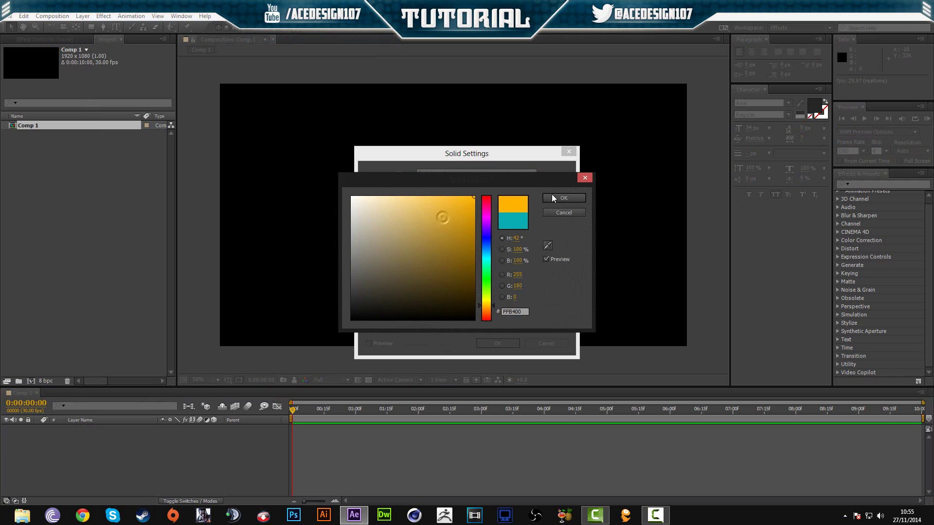
mouse_move(463, 225)
left_mouse_down()
mouse_move(453, 221)
mouse_move(475, 227)
left_mouse_up()
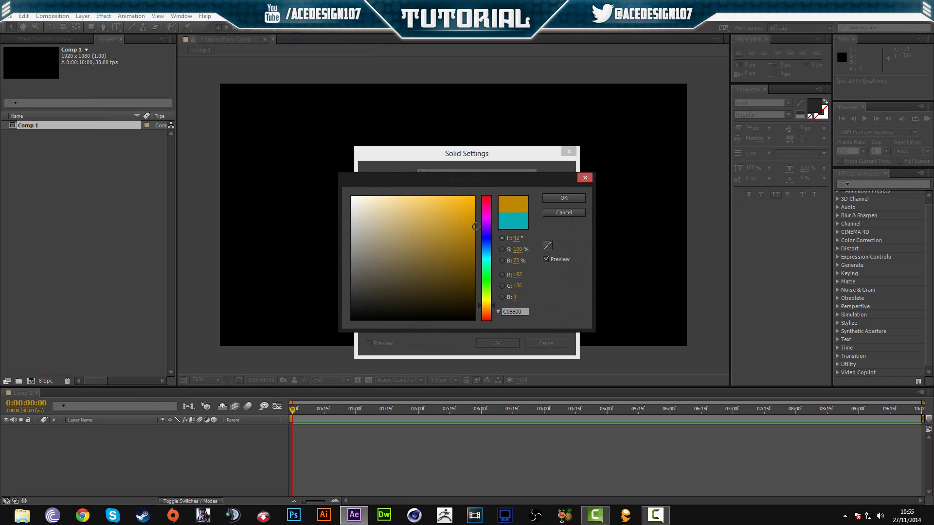
left_click(560, 197)
left_click(505, 340)
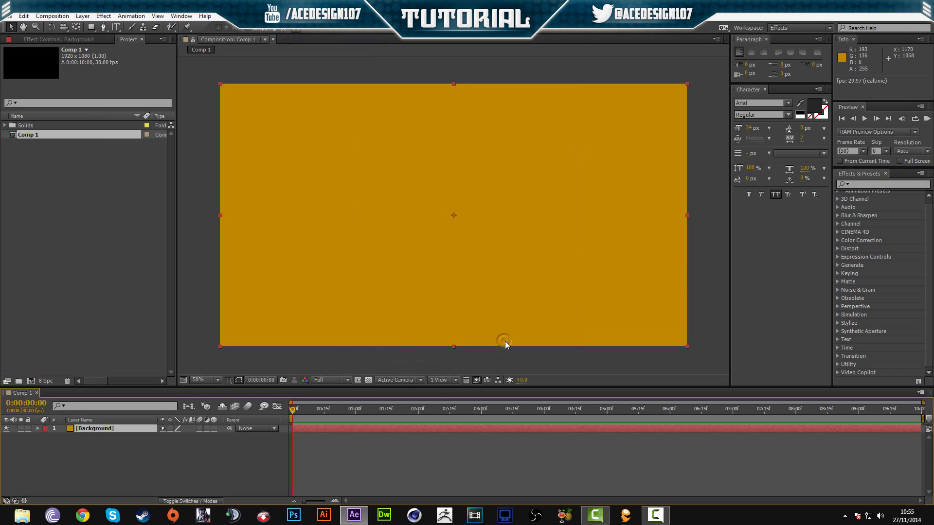
left_click(716, 241)
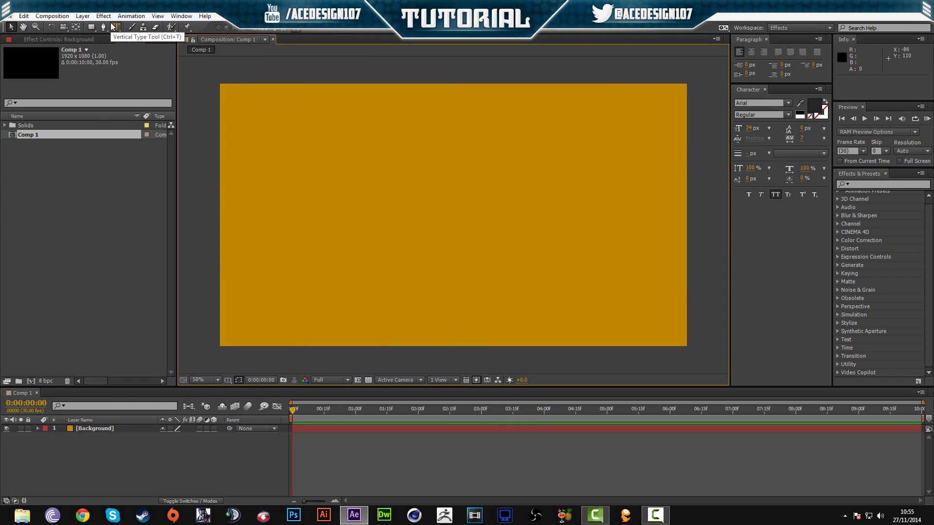
Select the Pen tool with a white fill and confirm the stroke colour
left_click(105, 28)
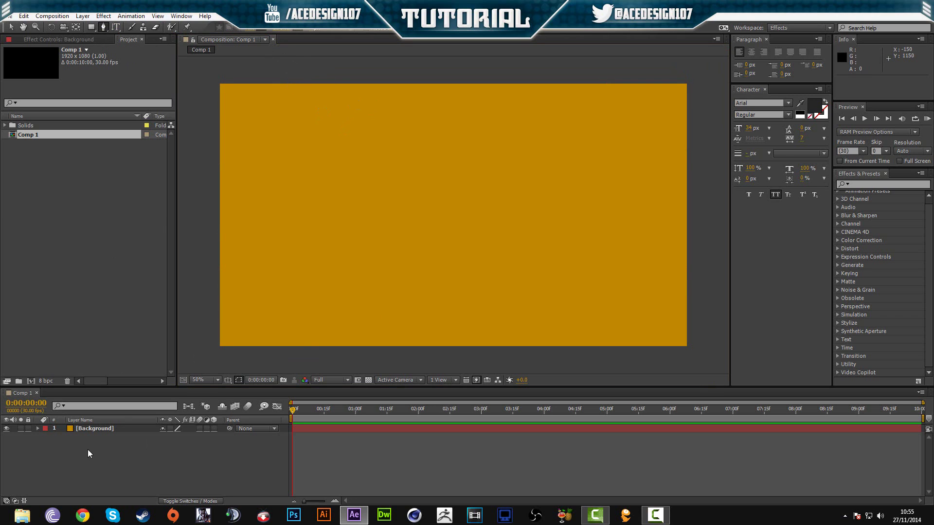
left_click(8, 28)
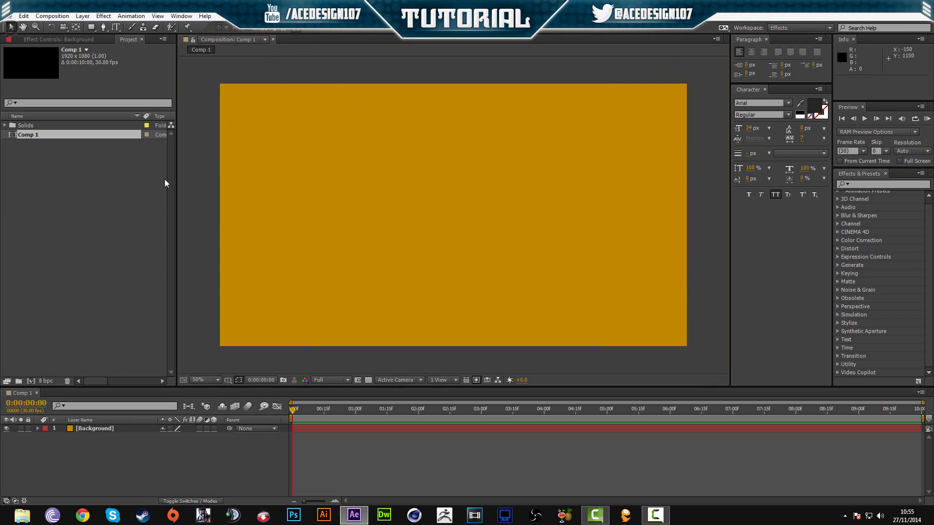
left_click(102, 27)
left_click(257, 29)
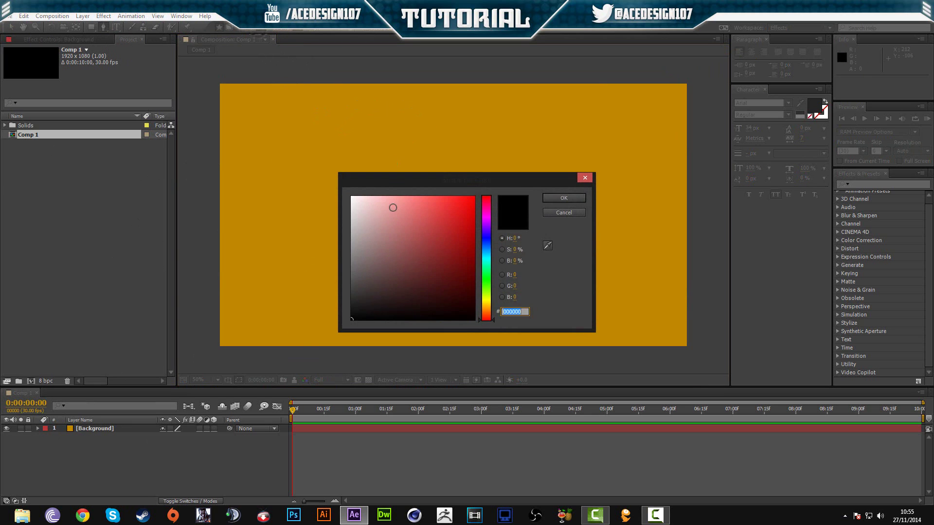
left_click(352, 215)
left_click(580, 197)
left_click(296, 30)
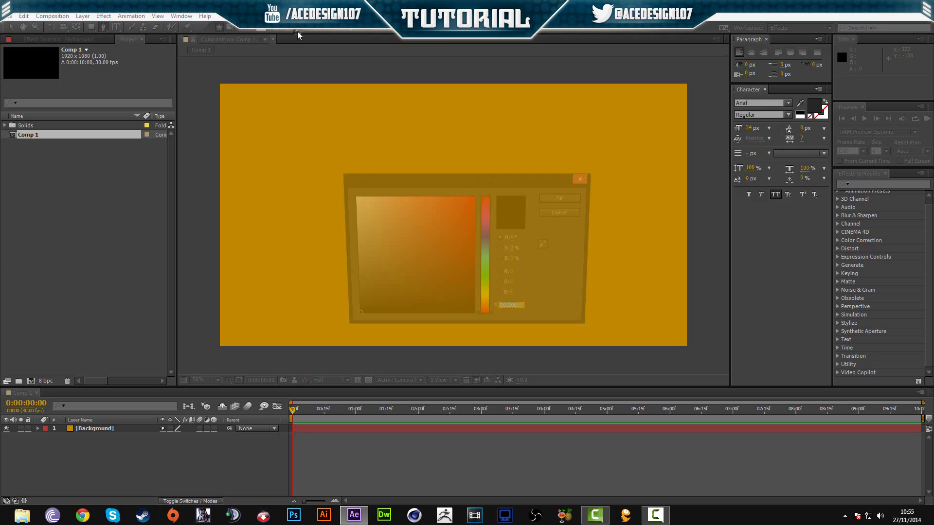
left_click(557, 196)
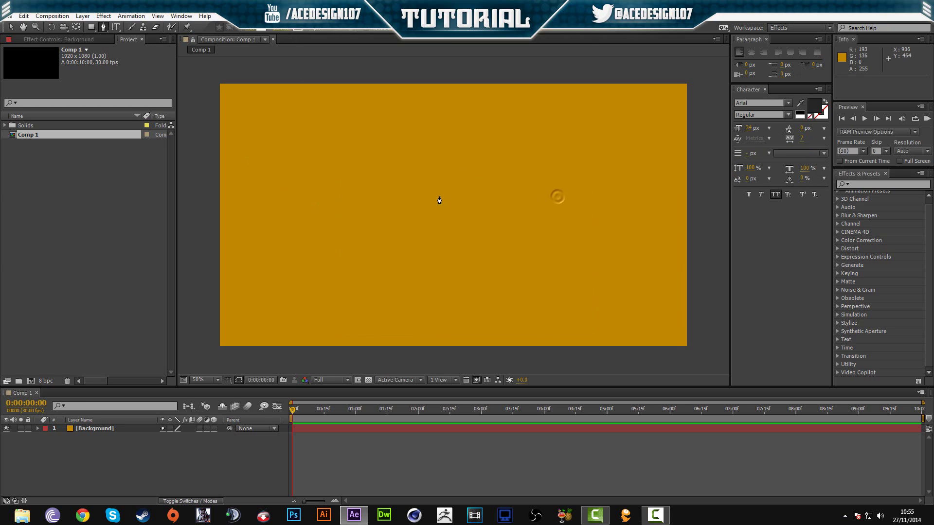
Draw a short vertical line above the comp centre, creating Shape Layer 1
left_click(455, 126)
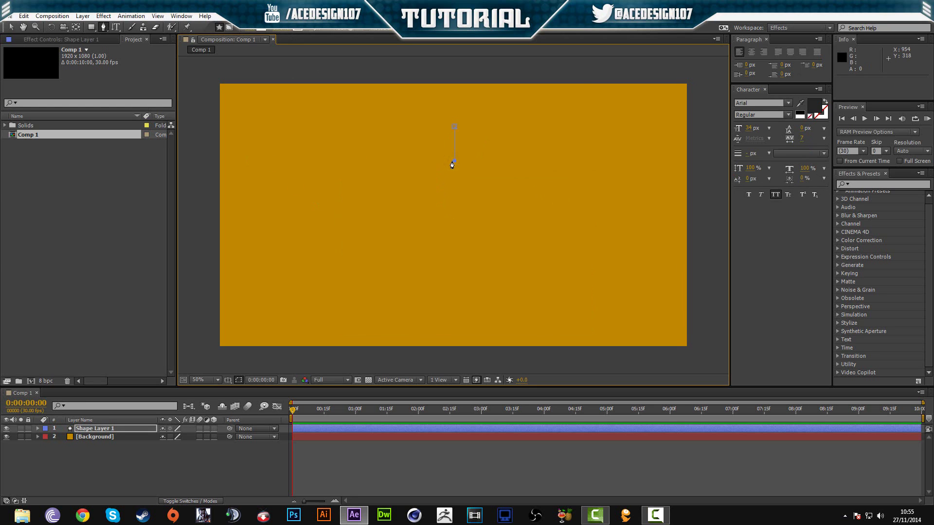
left_click(454, 160)
key("v")
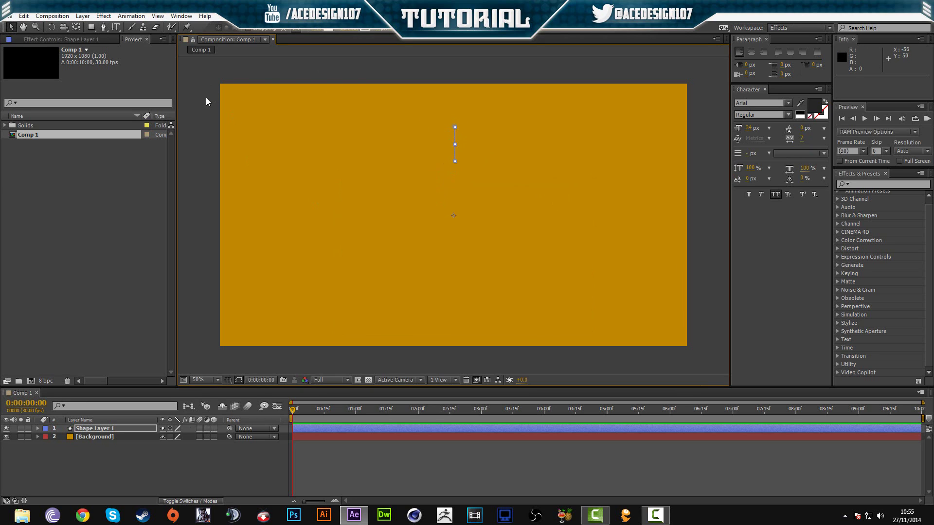
left_click(205, 97)
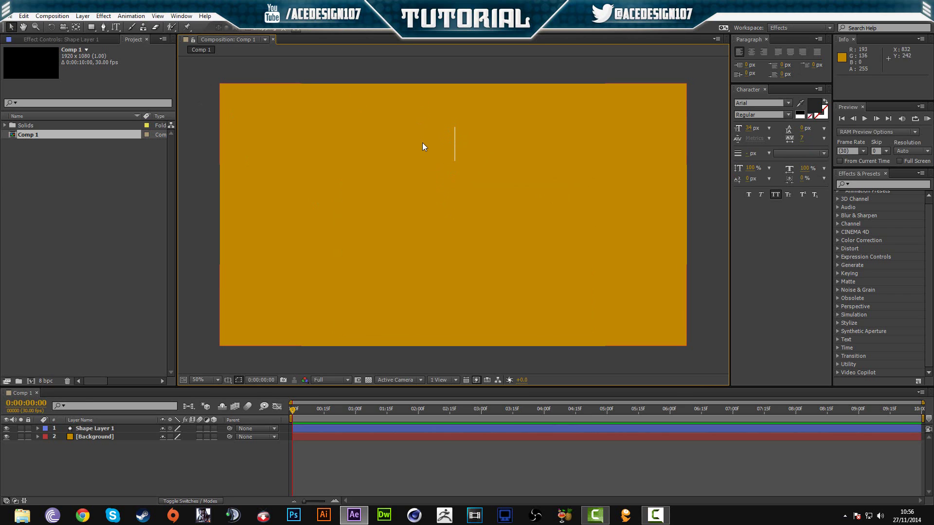
left_click(94, 430)
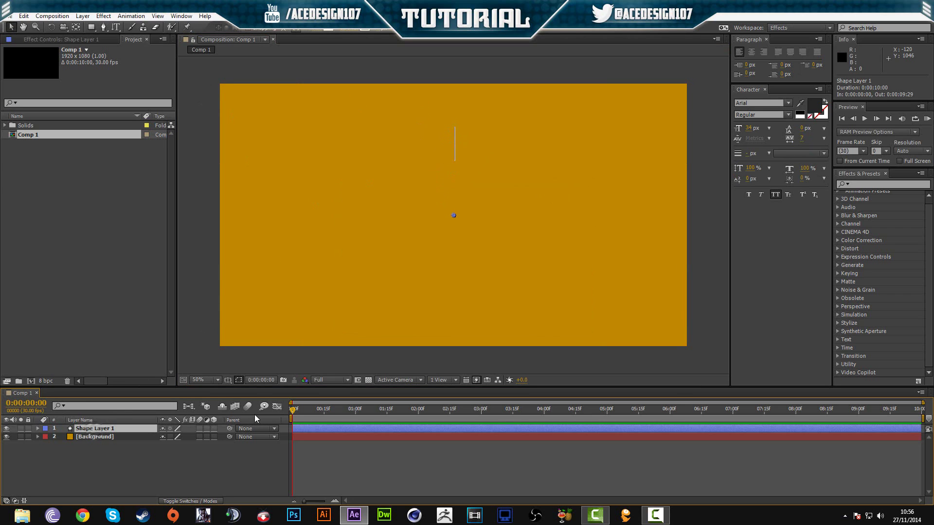
mouse_move(314, 413)
left_mouse_down()
mouse_move(347, 417)
mouse_move(328, 418)
left_mouse_up()
left_click(863, 119)
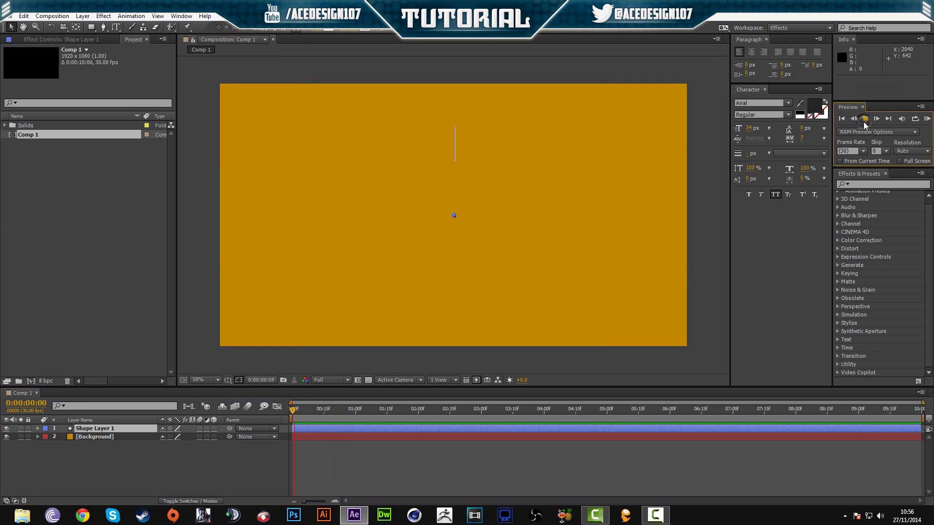
key("space")
left_click(356, 412)
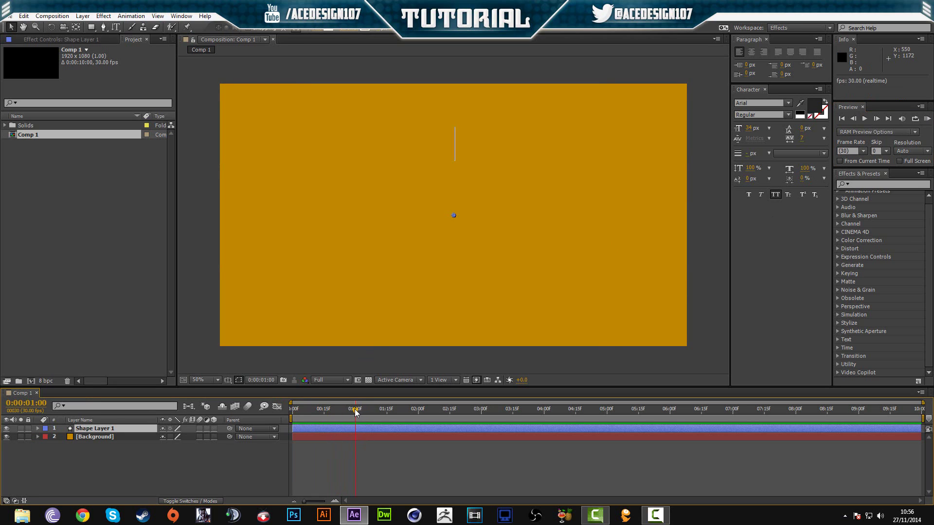
left_click_drag(354, 409, 337, 413)
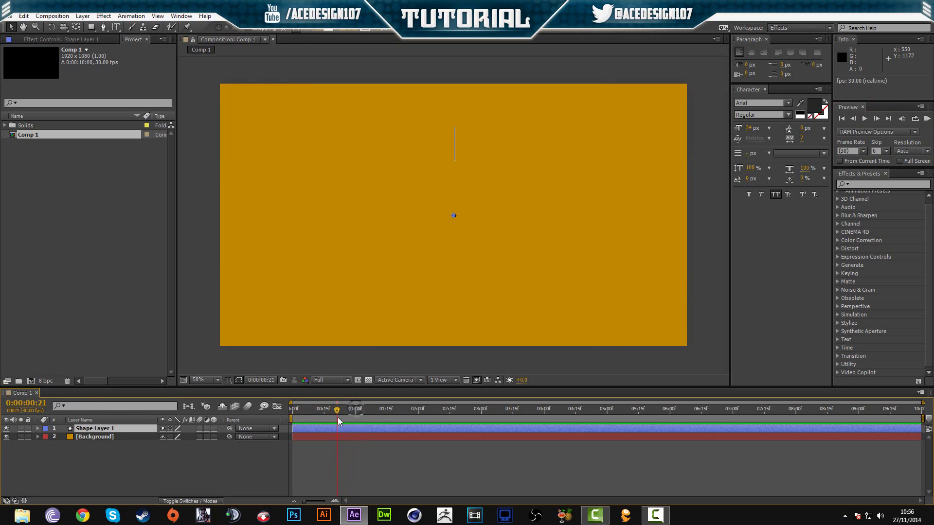
Add Trim Paths to Shape Layer 1 and reveal its settings
right_click(84, 433)
left_click(37, 428)
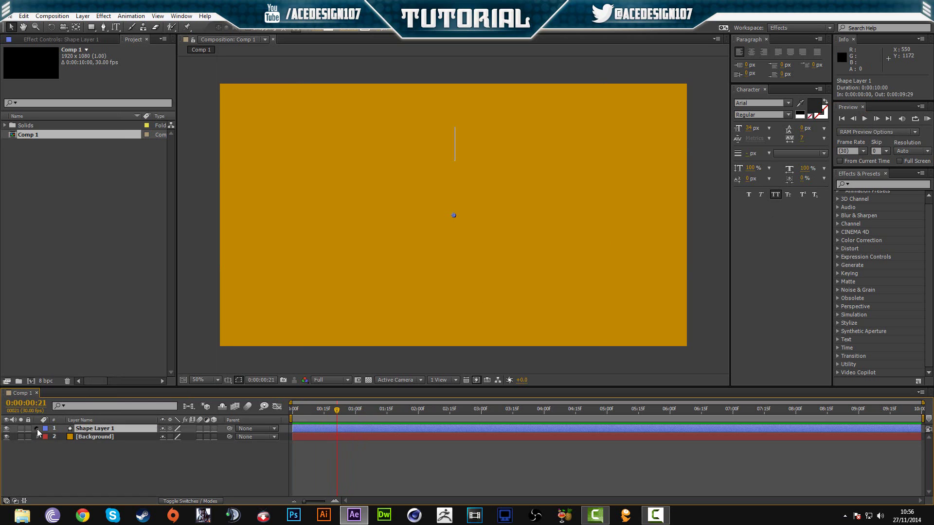
right_click(72, 437)
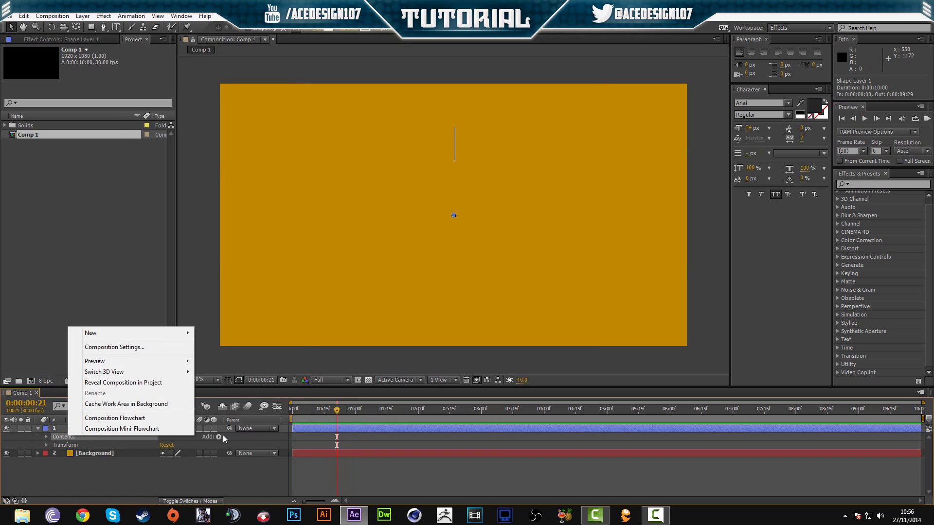
left_click(220, 437)
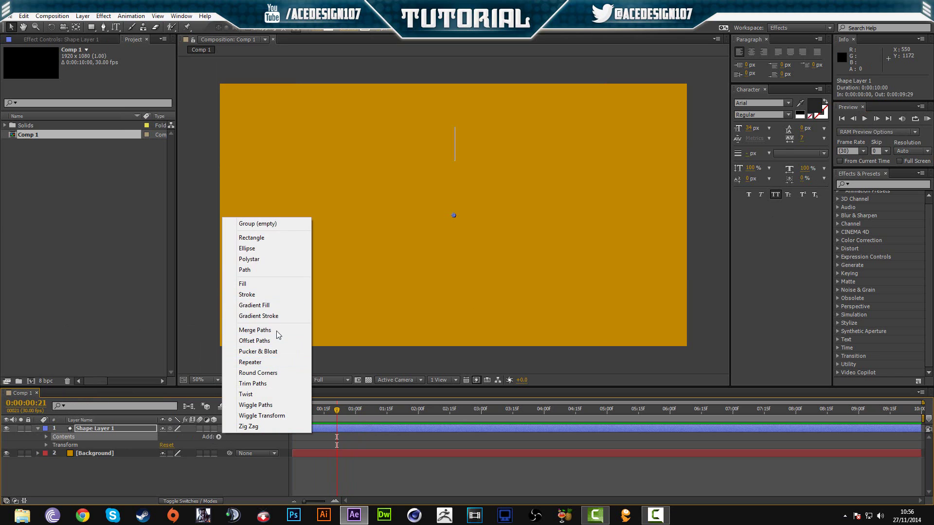
left_click(262, 384)
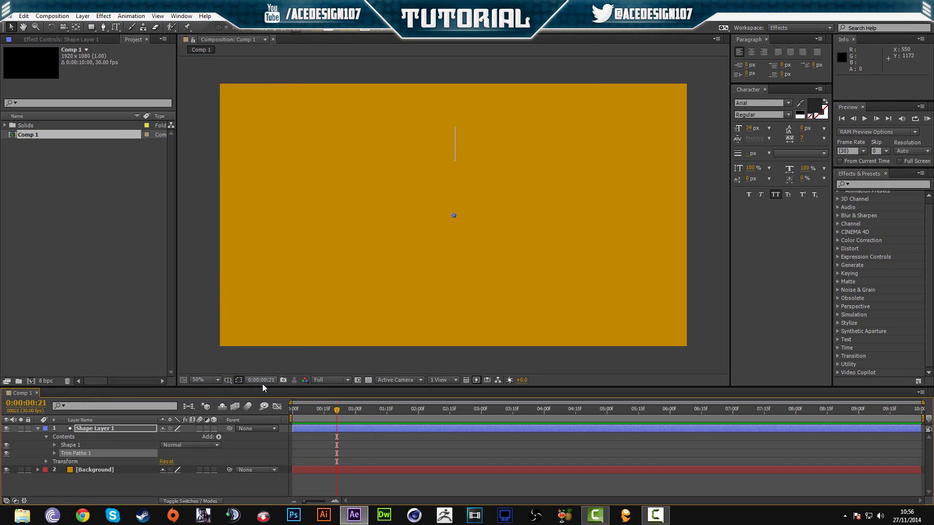
left_click(54, 453)
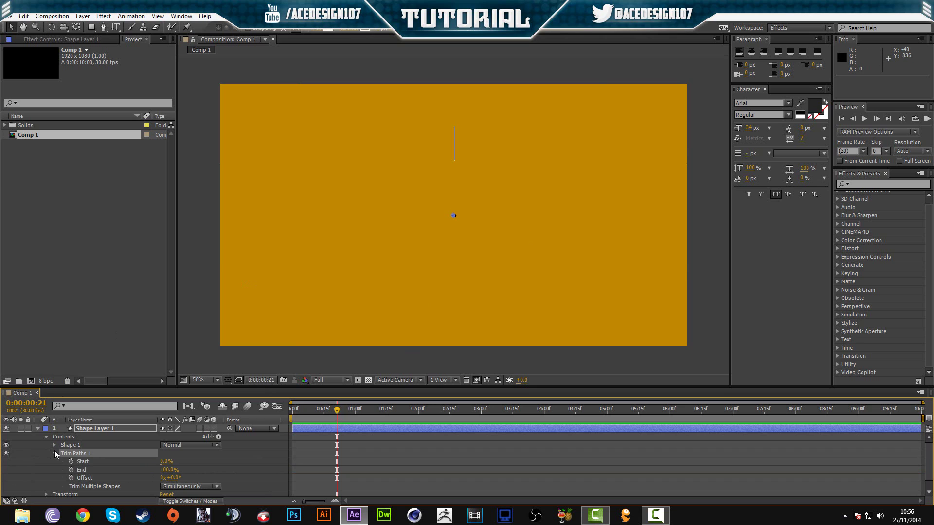
Keyframe trim Start from 100% down to 0% just after one second
left_click(70, 461)
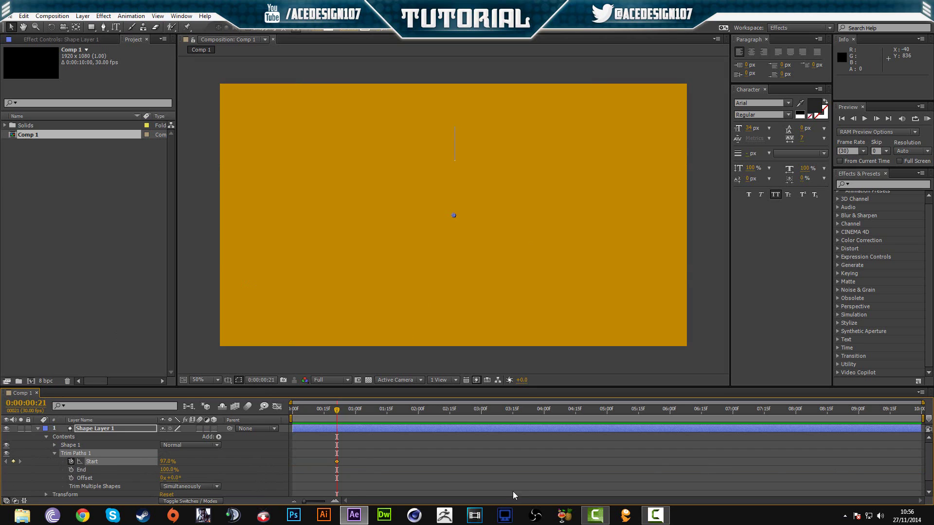
left_click_drag(163, 461, 218, 465)
left_click_drag(348, 412, 374, 416)
left_click_drag(168, 464, 58, 464)
left_click_drag(375, 412, 356, 417)
Keyframe trim End from 0% at 1:00 to 100% at 1:19
left_click(71, 470)
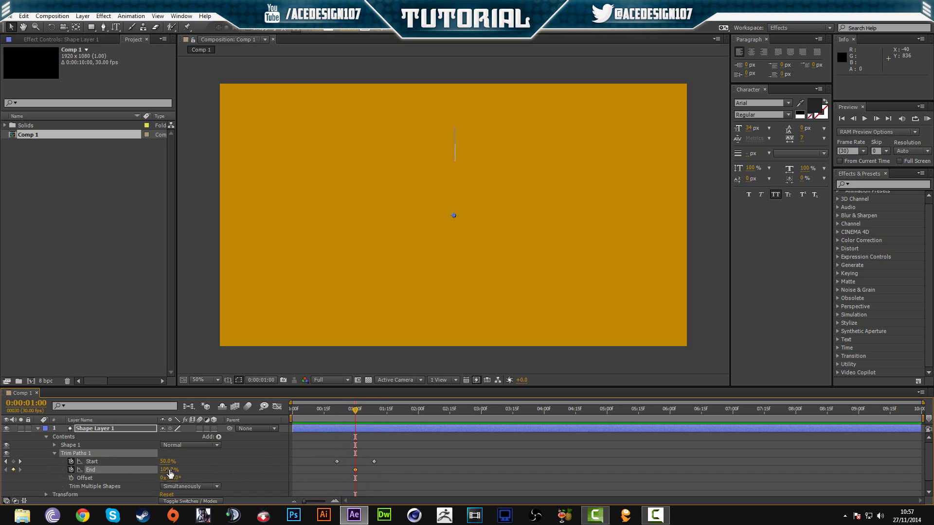
left_click_drag(170, 472, 31, 468)
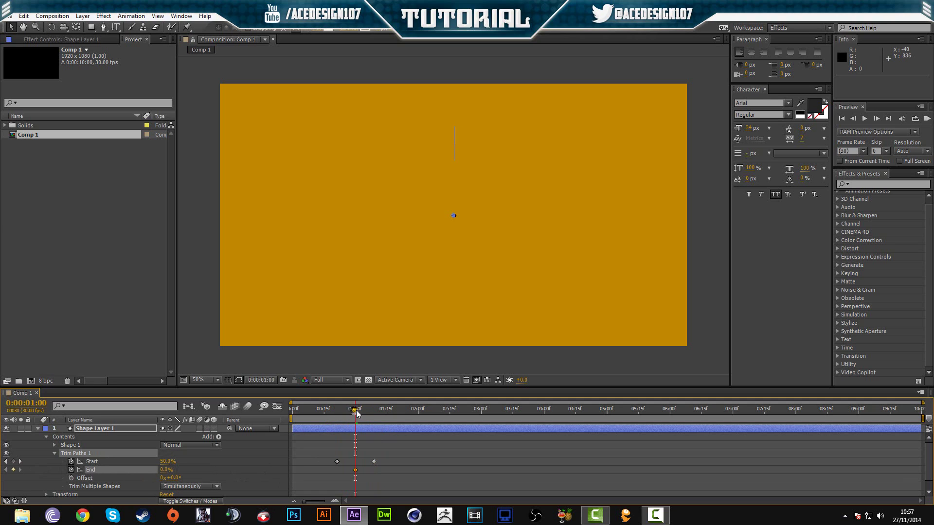
left_click_drag(357, 412, 395, 413)
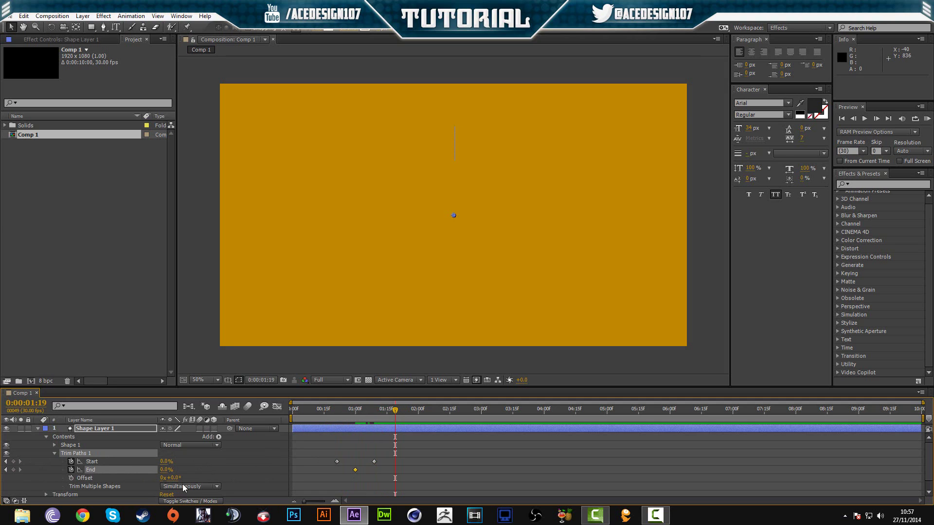
left_click_drag(166, 470, 340, 448)
left_click_drag(395, 413, 333, 427)
left_click(211, 343)
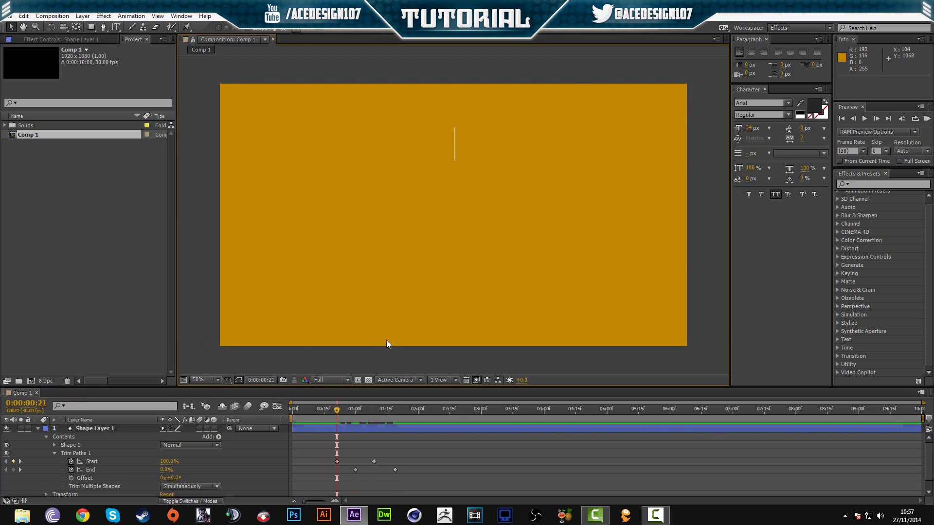
left_click(862, 123)
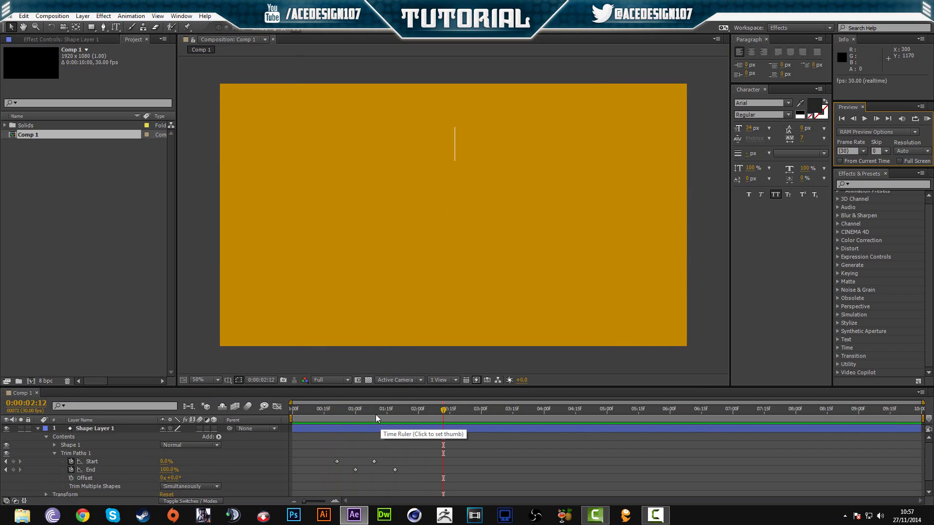
left_click_drag(375, 414, 334, 415)
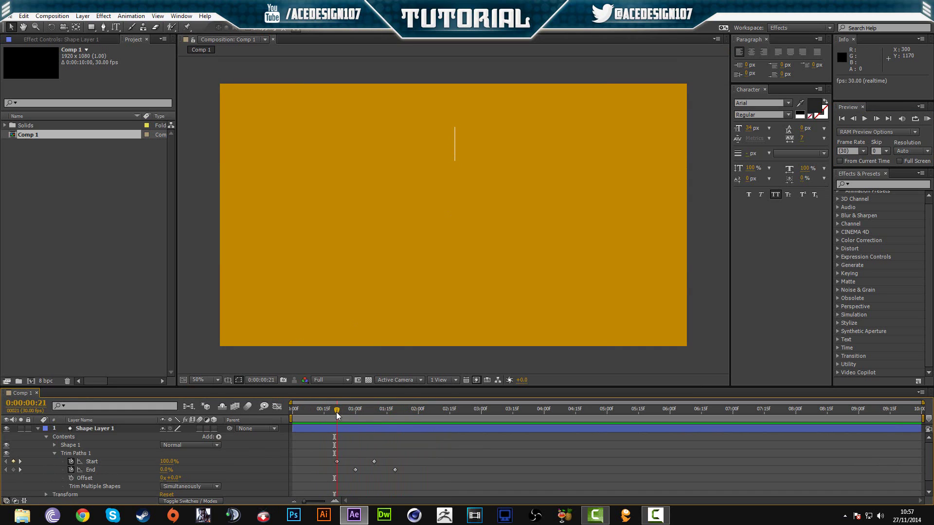
mouse_move(336, 412)
left_mouse_down()
mouse_move(379, 412)
mouse_move(335, 415)
left_mouse_up()
left_click_drag(343, 457, 328, 465)
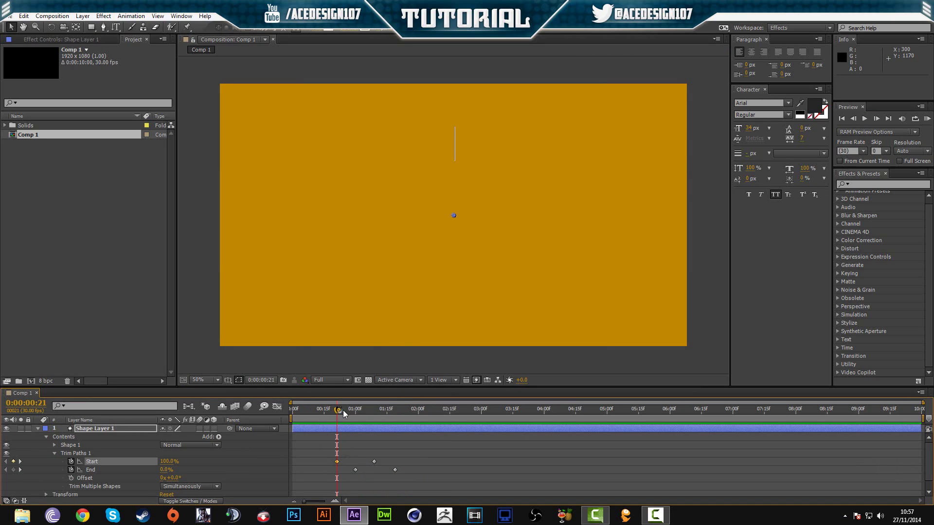
left_click_drag(343, 410, 368, 466)
left_click_drag(376, 412, 355, 417)
left_click(92, 469)
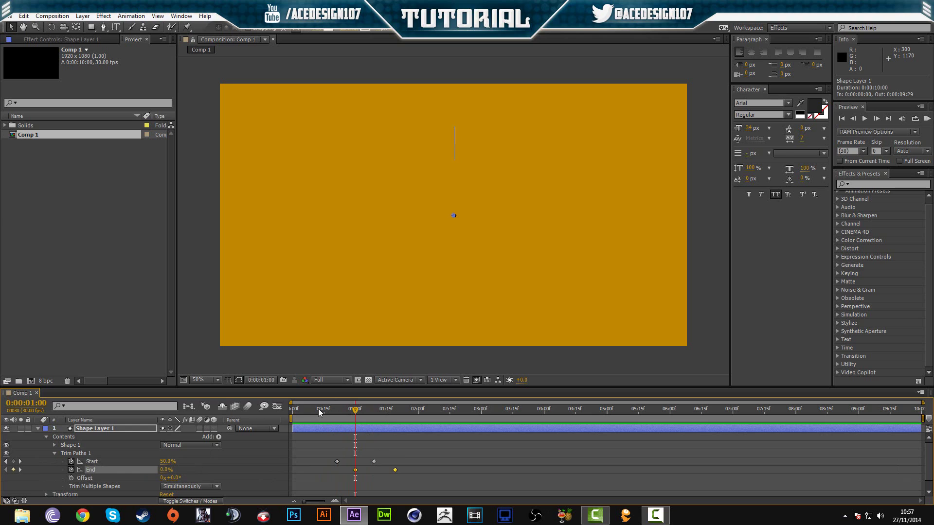
left_click_drag(356, 411, 288, 416)
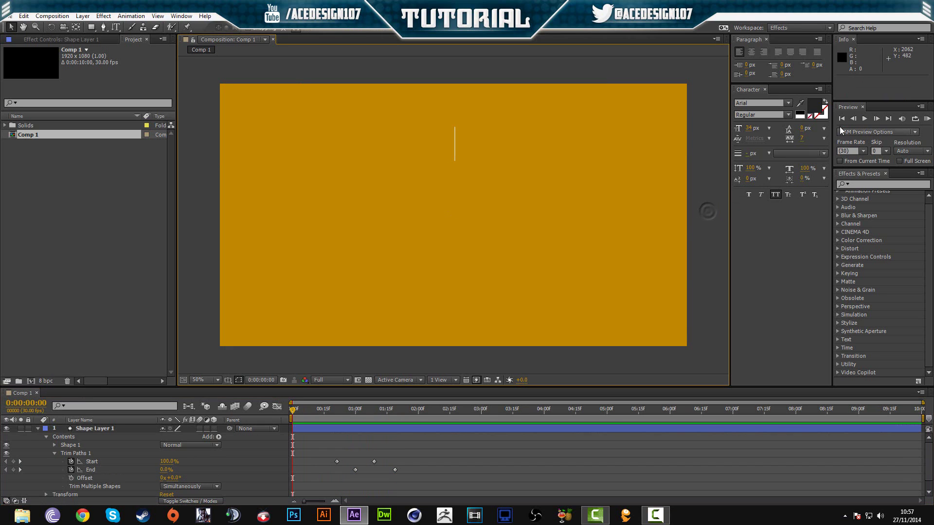
left_click(864, 119)
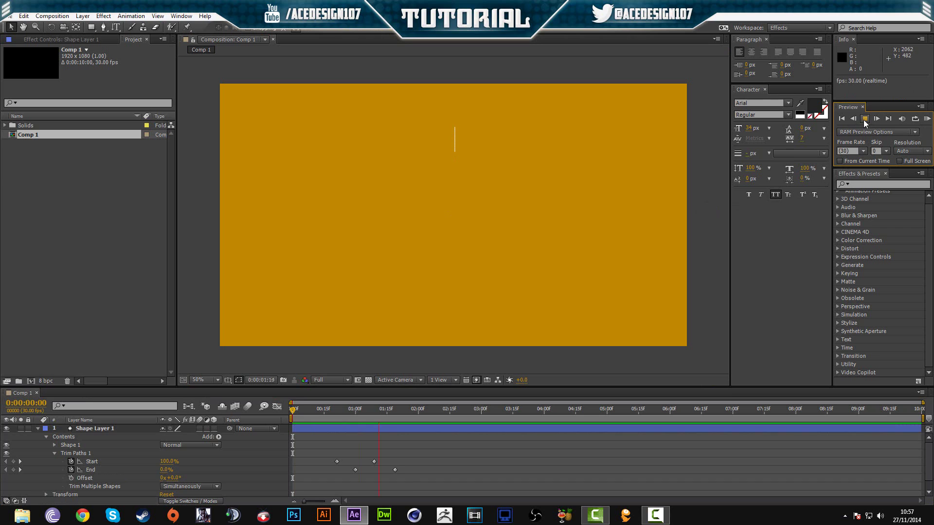
left_click(392, 420)
Collapse Shape Layer 1's properties and show only its Rotation
left_click(55, 453)
left_click(45, 436)
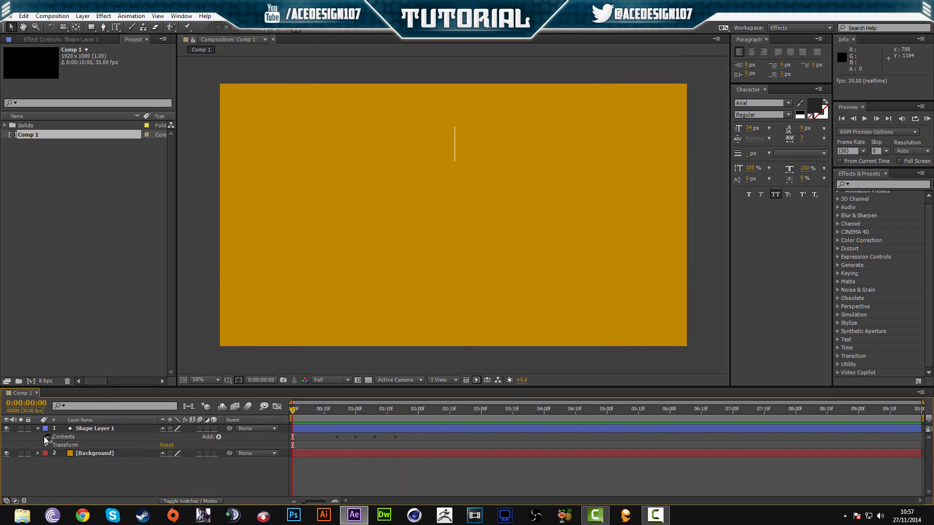
left_click(38, 428)
left_click(89, 428)
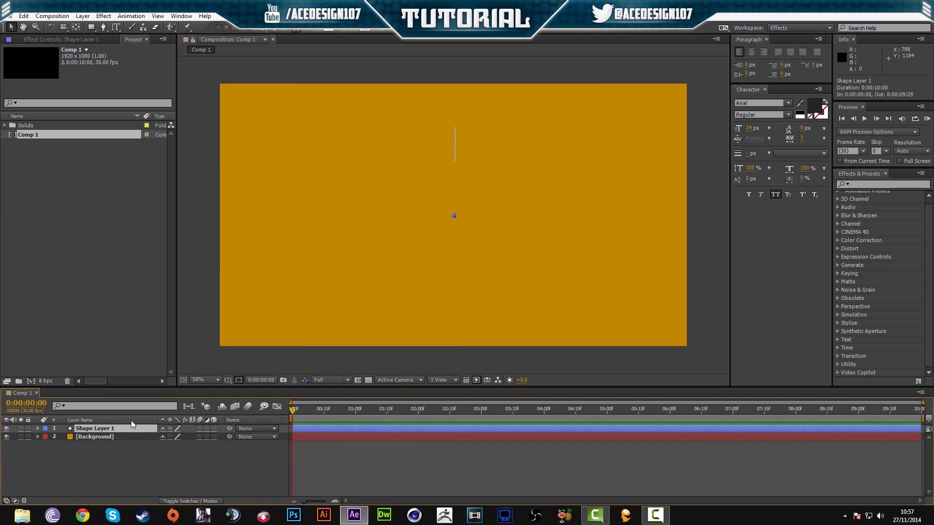
key("r")
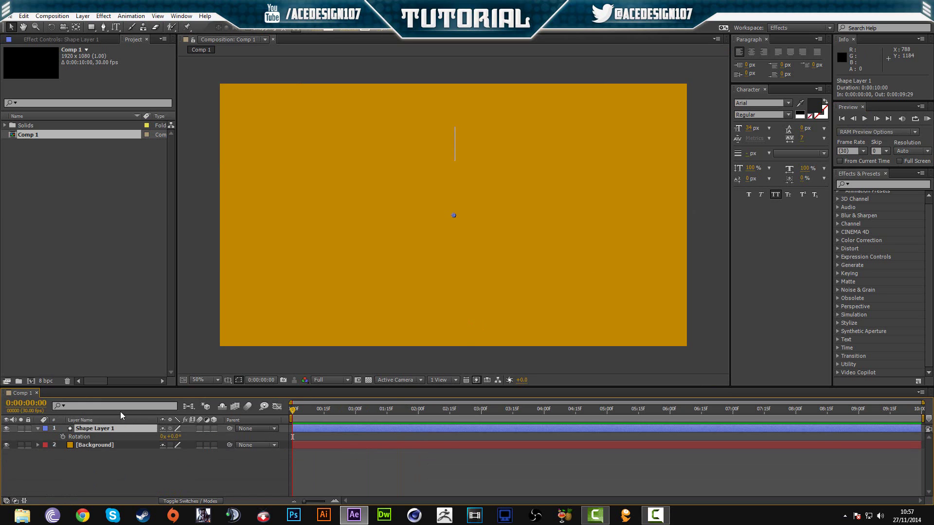
Give Rotation the expression index*360/20, tilting the line 18°
left_click(62, 435)
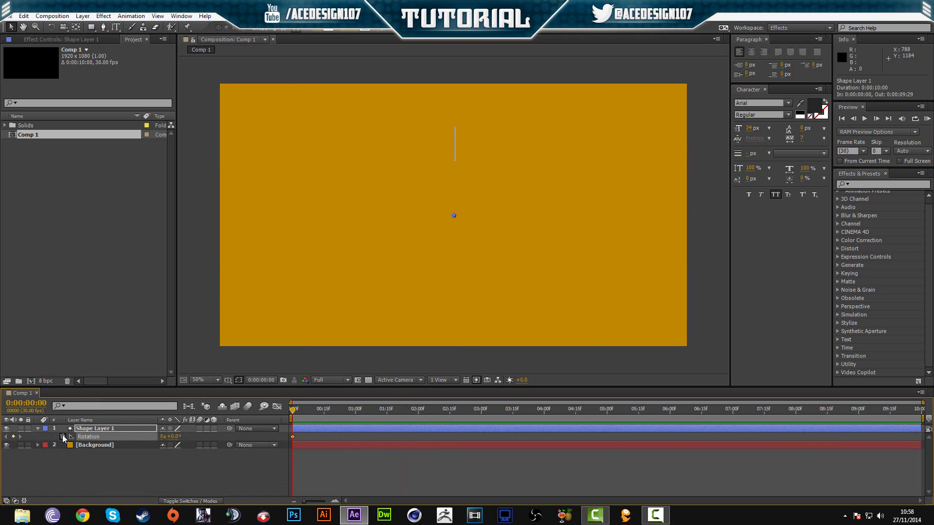
left_click(63, 437, "alt")
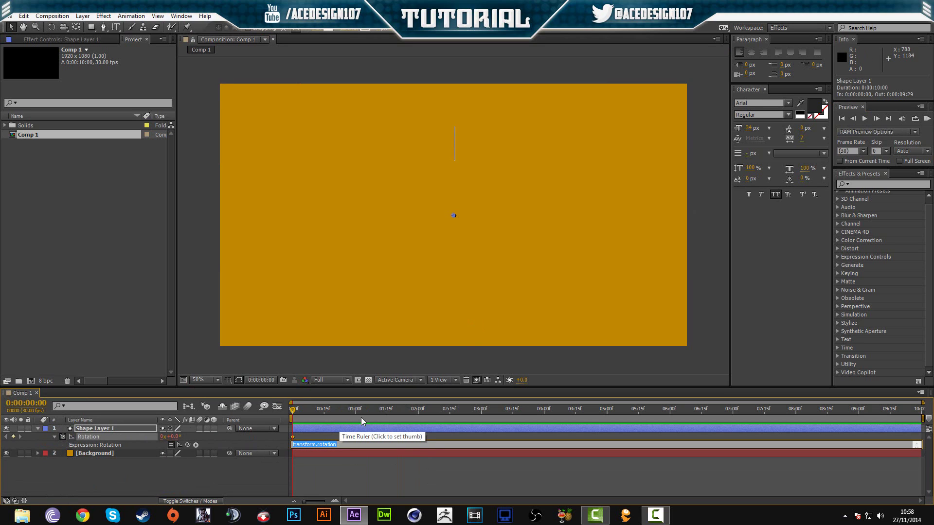
type("index*")
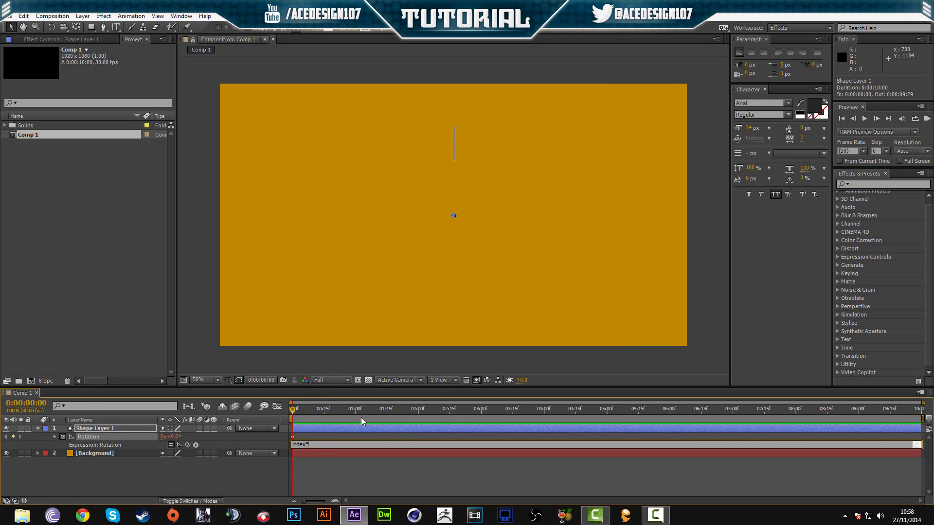
type("360/20")
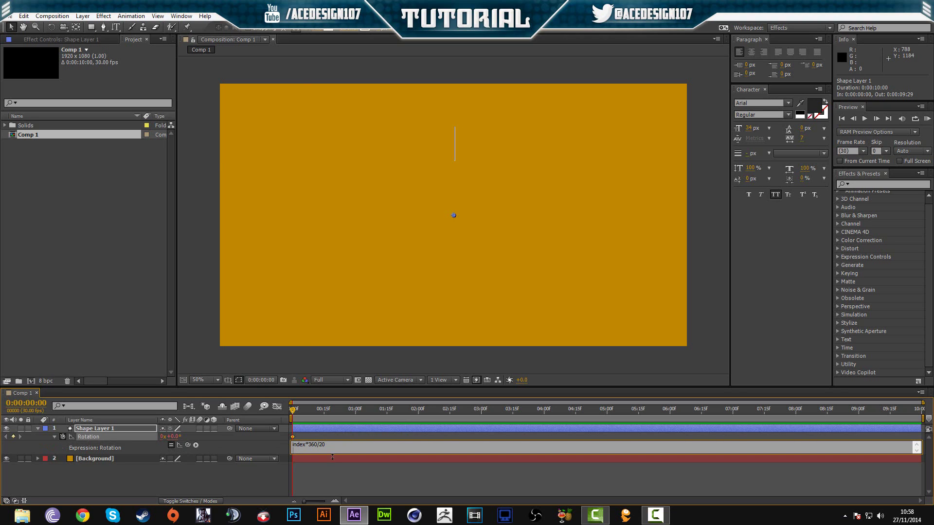
left_click(246, 445)
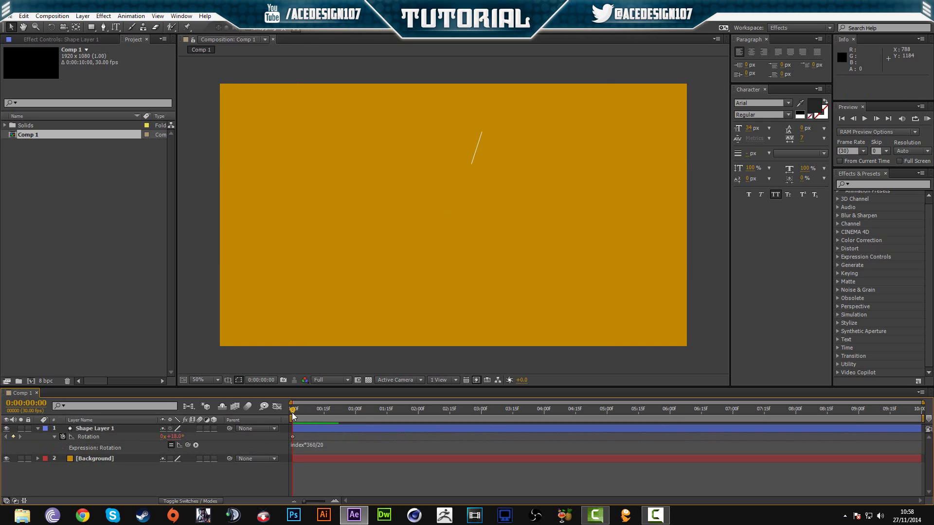
left_click_drag(302, 412, 89, 444)
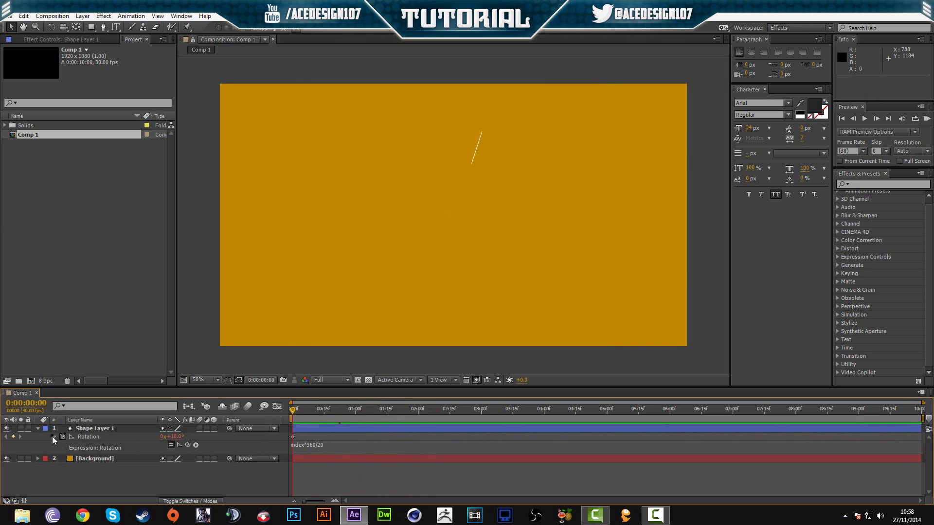
Copy Shape Layer 1 and paste copies until 20 rotated line layers exist
left_click(53, 436)
left_click(38, 428)
left_click(101, 428)
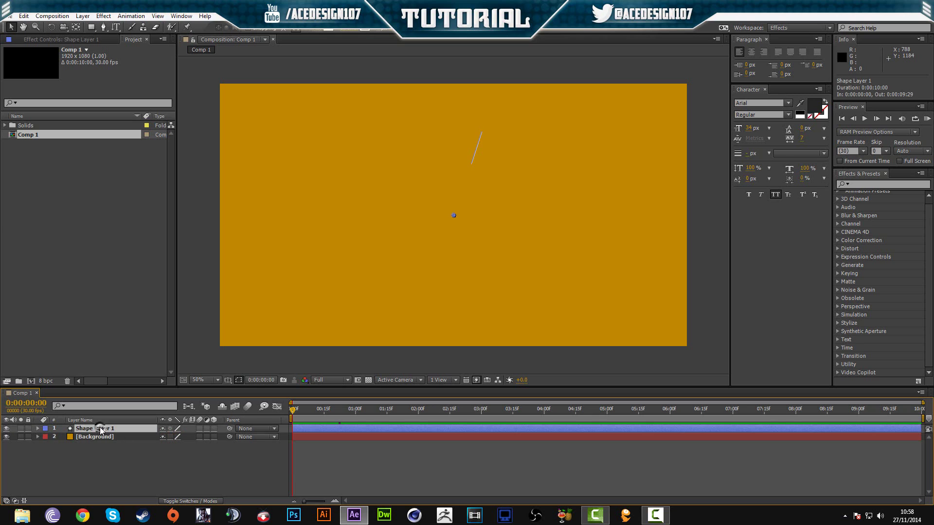
key("ctrl+c")
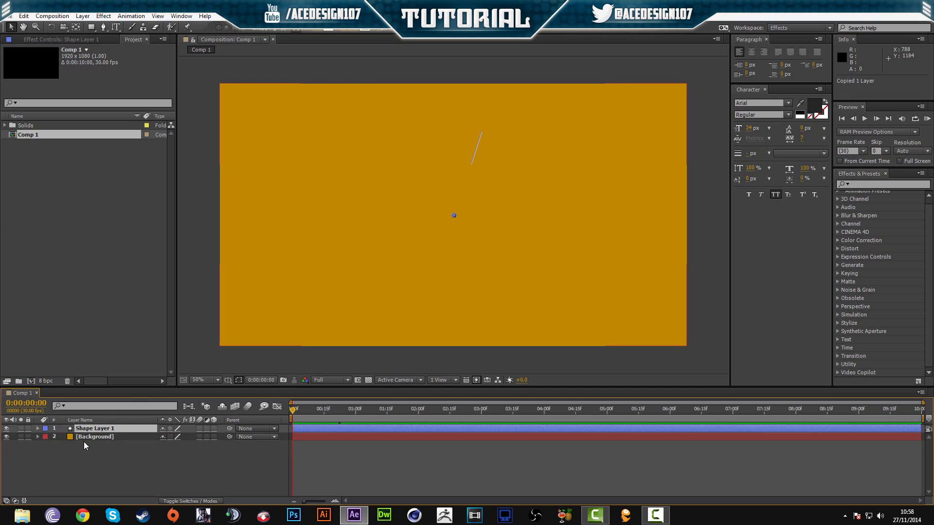
key("ctrl+v")
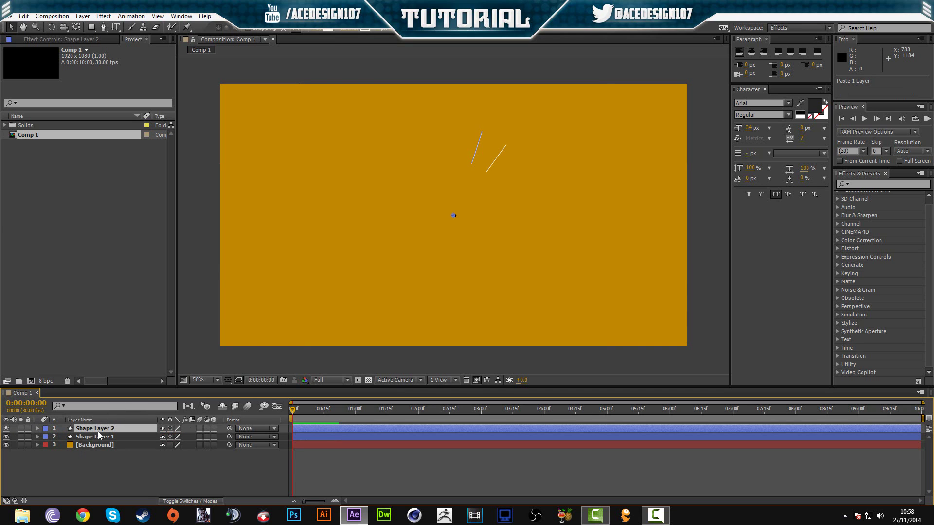
key("ctrl+v")
key("ctrl+v")
key("ctrl+v")
key("ctrl+v")
key("ctrl+v")
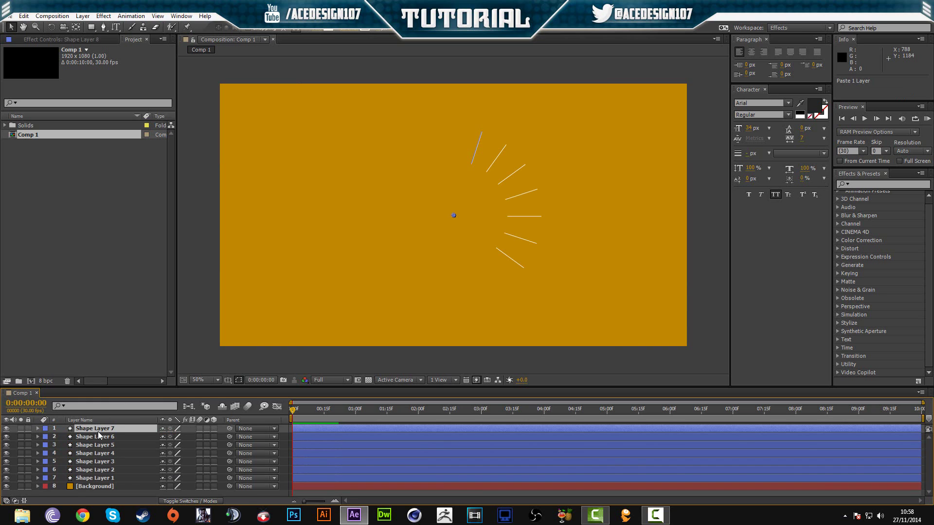
key("ctrl+v")
key("ctrl+v")
key("ctrl+v")
key("ctrl+v")
key("ctrl+v")
key("ctrl+v")
key("ctrl+v")
key("ctrl+v")
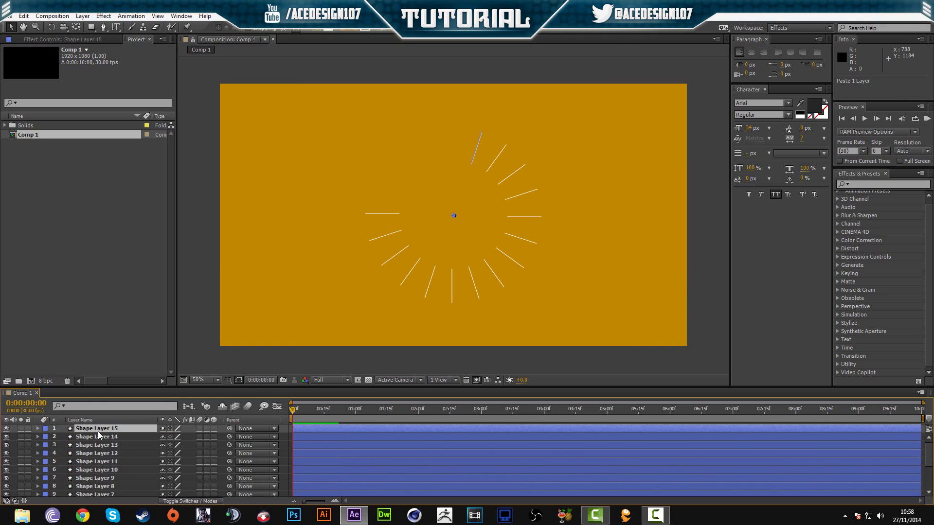
key("ctrl+v")
key("ctrl+v")
key("ctrl+v")
key("ctrl+v")
key("ctrl+v")
Preview the radial ring of lines and return to the first frame
left_click_drag(380, 420, 292, 419)
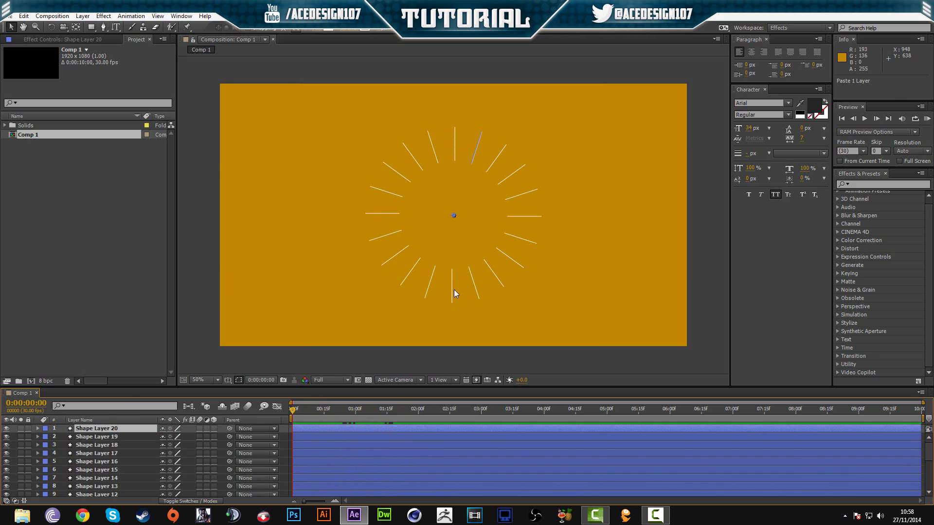
left_click(865, 118)
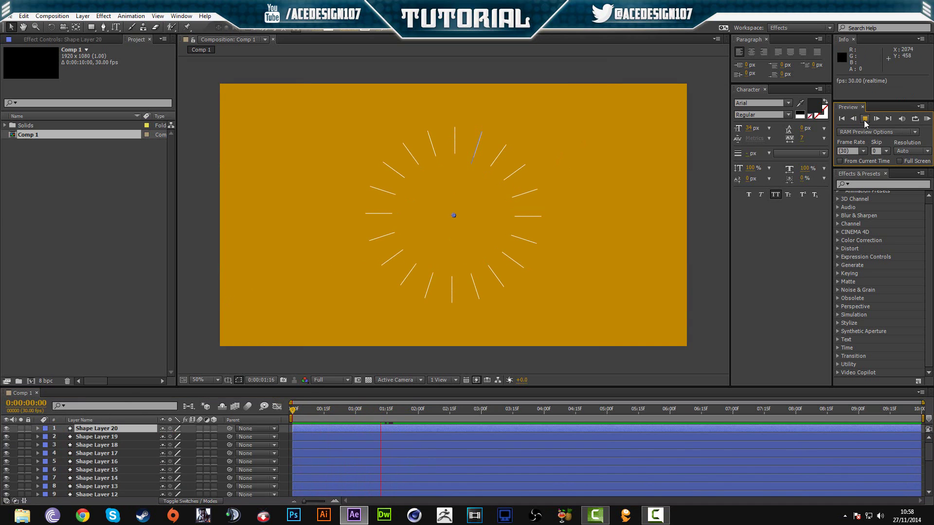
left_click(864, 118)
left_click_drag(413, 411, 326, 411)
key("Home")
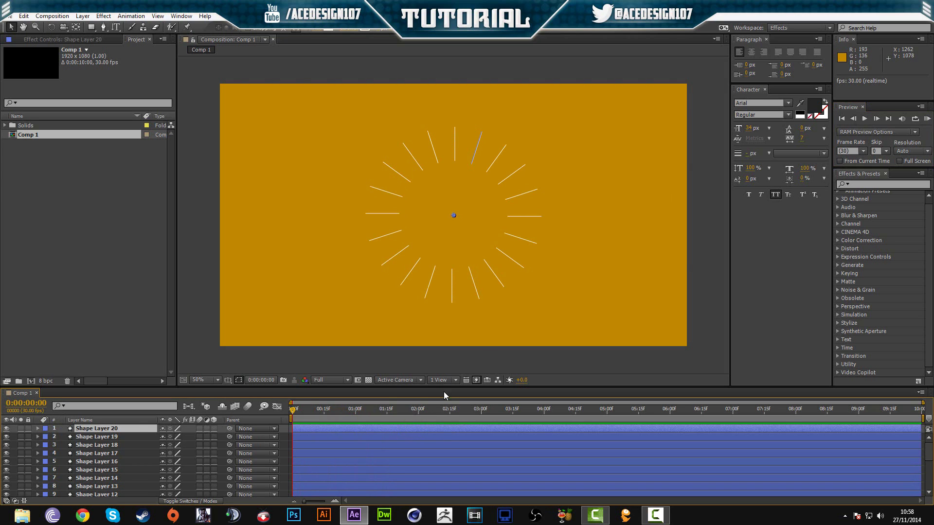
Pre-compose all 20 shape layers into a composition named Shape
left_click_drag(928, 457, 928, 480)
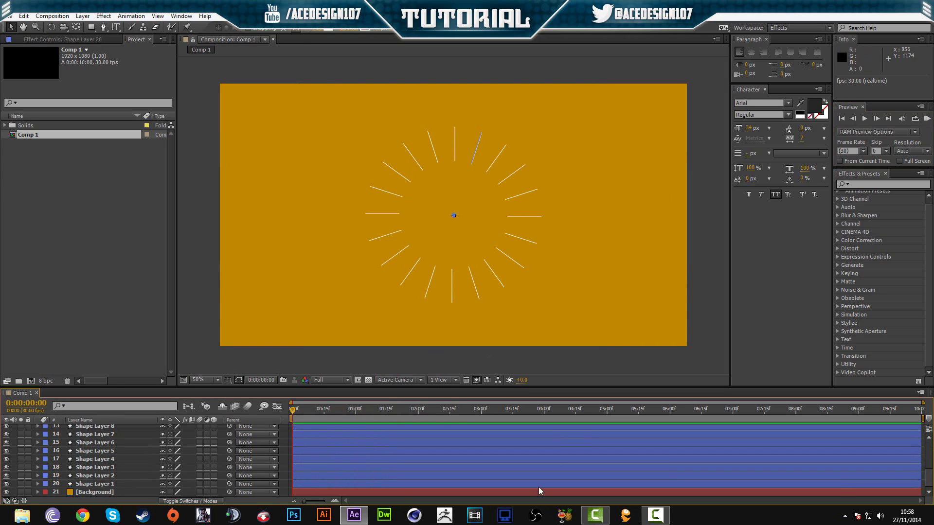
left_click(99, 484, "shift")
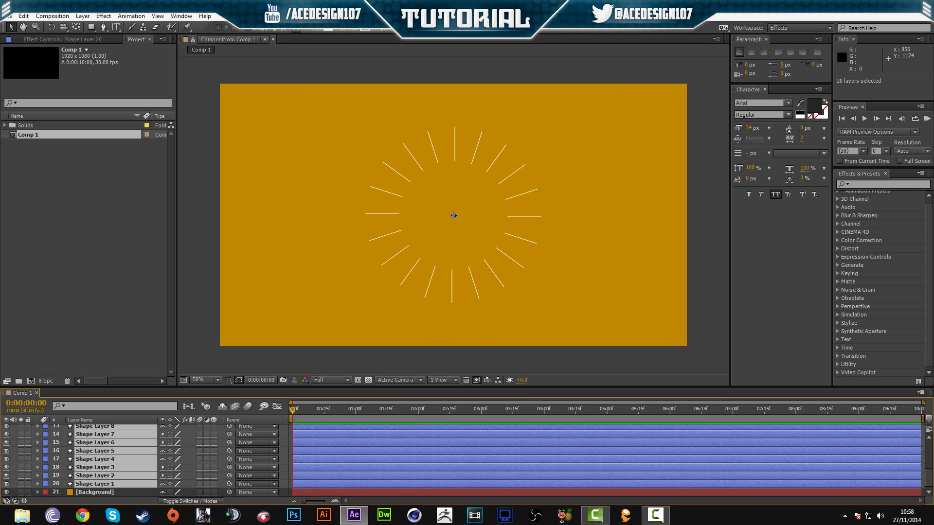
scroll(928, 475, "up", 4)
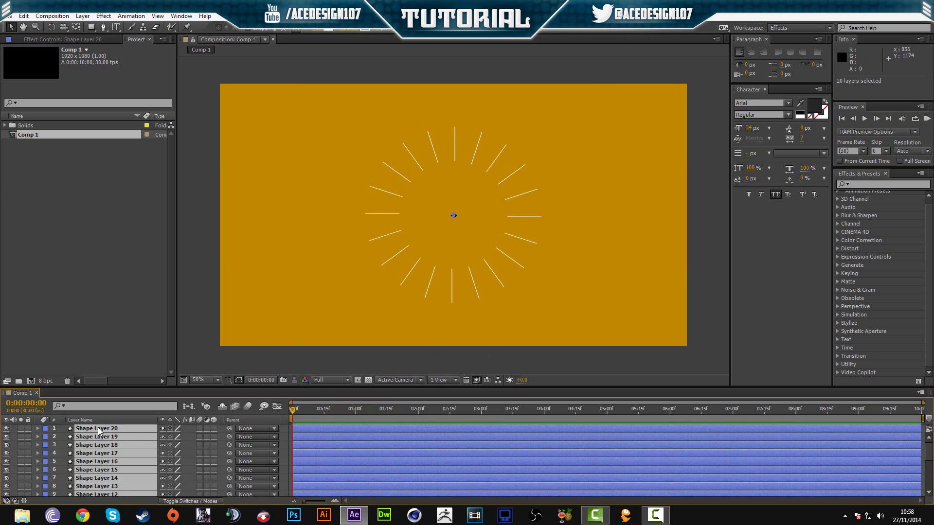
left_click(83, 16)
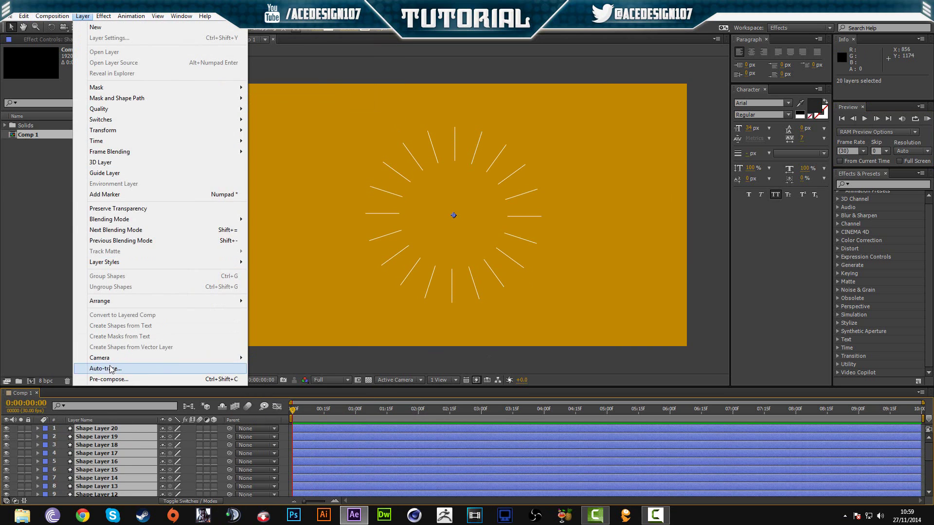
left_click(108, 379)
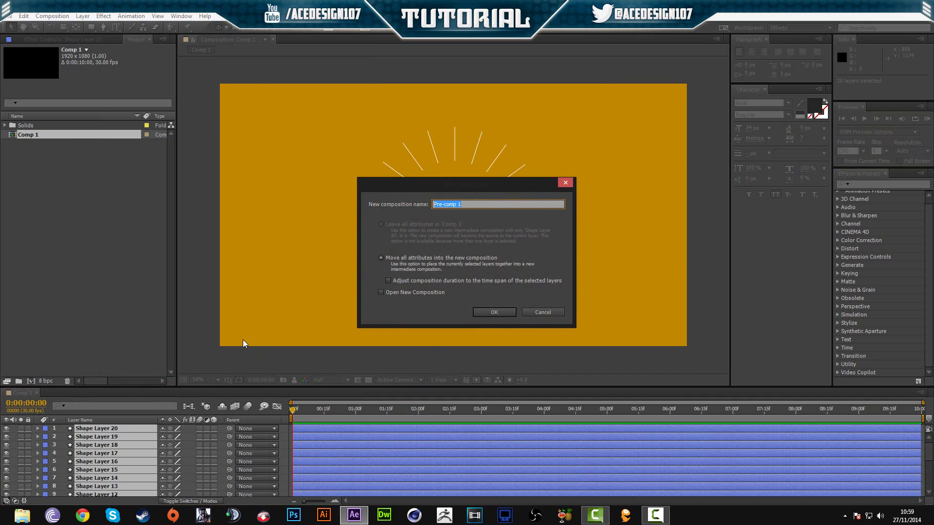
type("Shape")
key("Return")
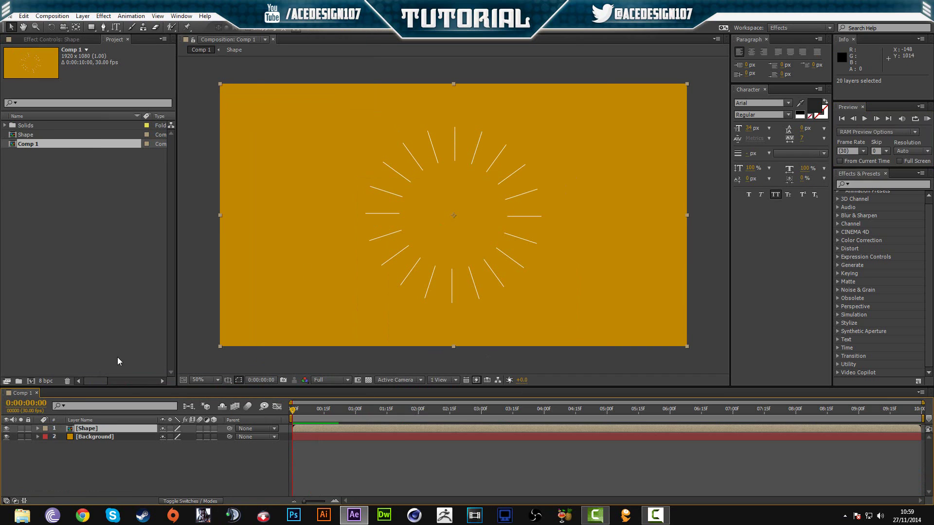
Scrub the animation, inspect the Shape pre-comp, and return to Comp 1
left_click_drag(293, 410, 245, 421)
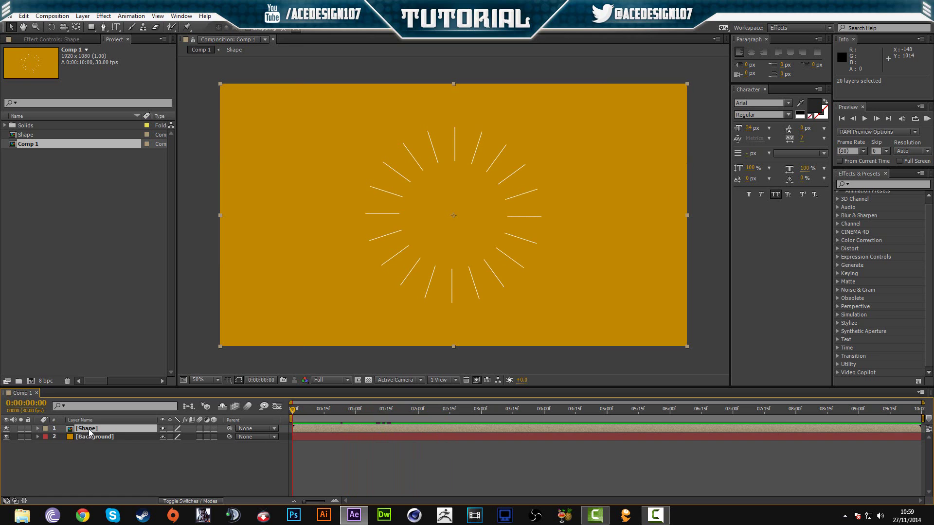
double_click(88, 429)
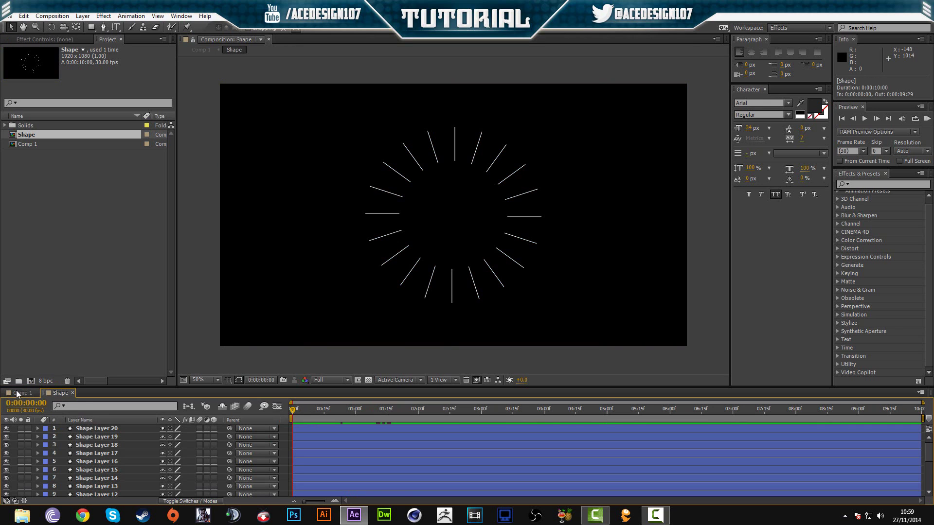
left_click(18, 391)
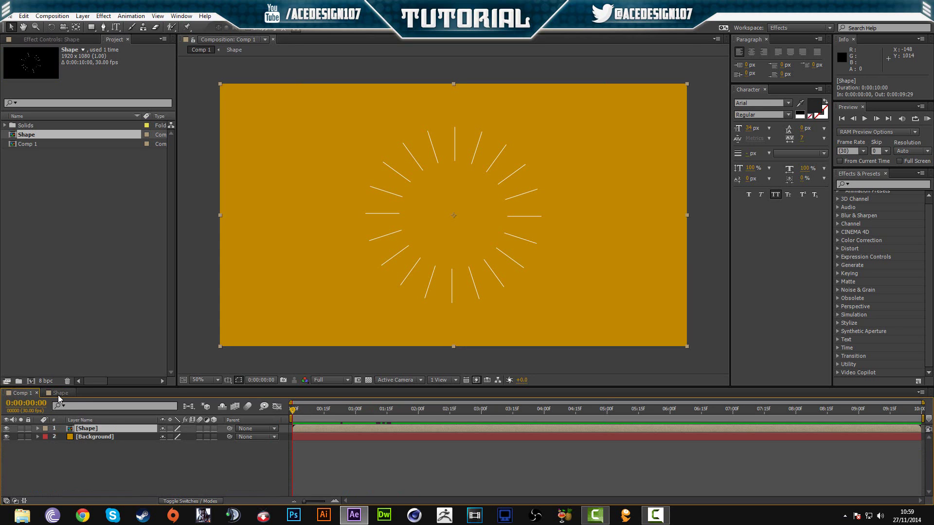
Close the Shape pre-comp's timeline and scrub Comp 1 to frame 18
left_click(54, 394)
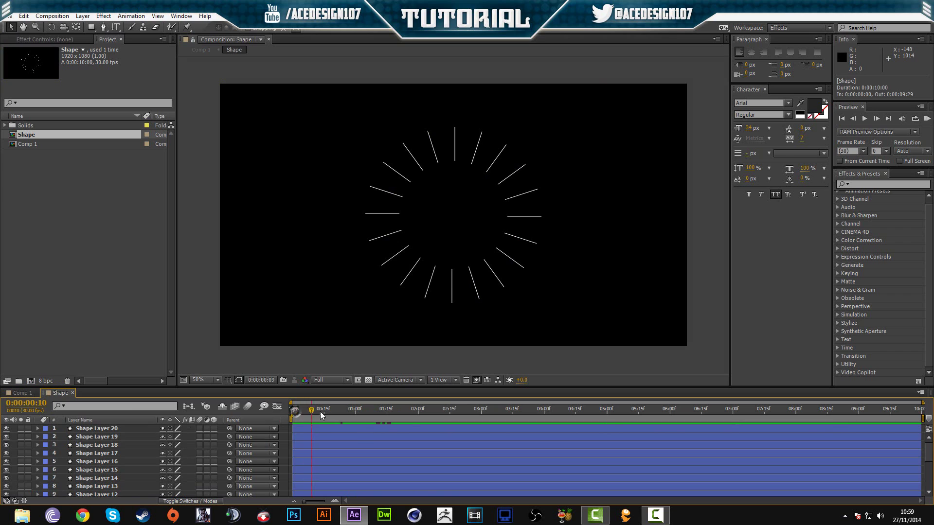
left_click(73, 393)
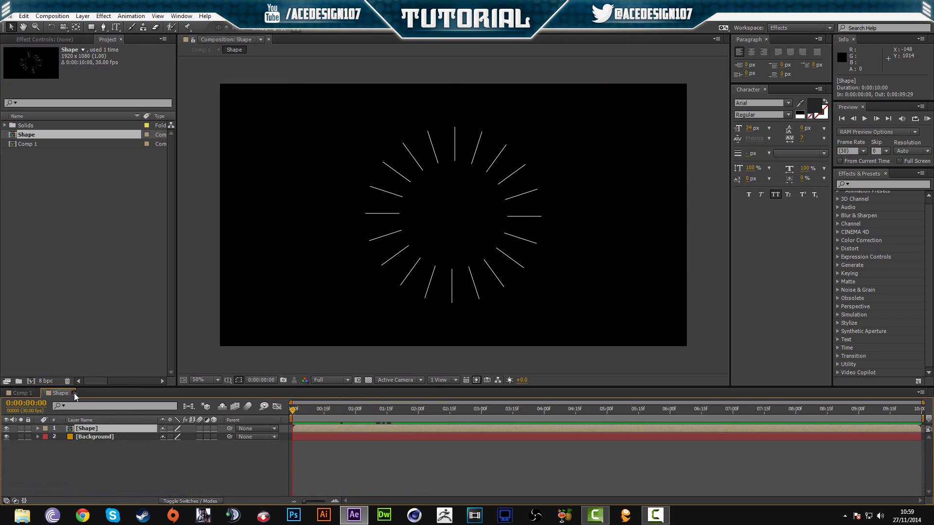
left_click_drag(304, 416, 330, 409)
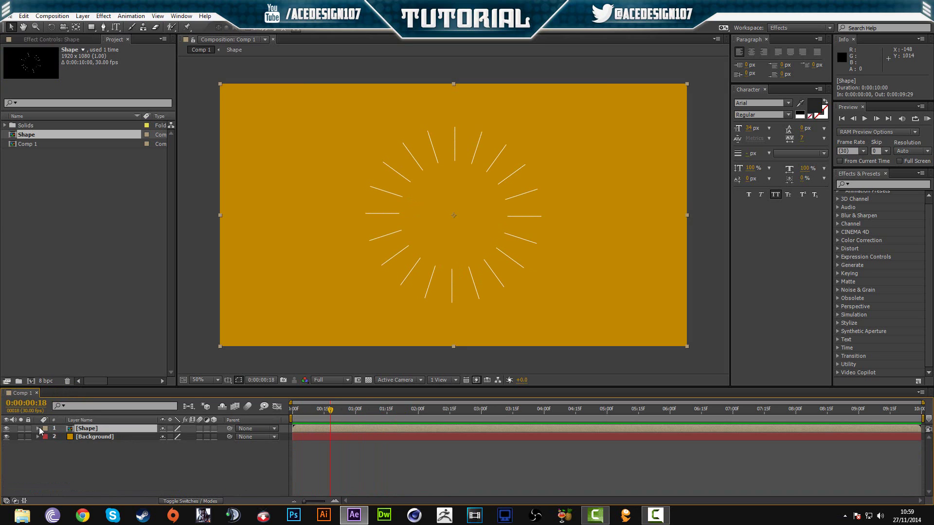
Reveal the Shape layer's Transform properties, trying then undoing a 121% scale
left_click(38, 428)
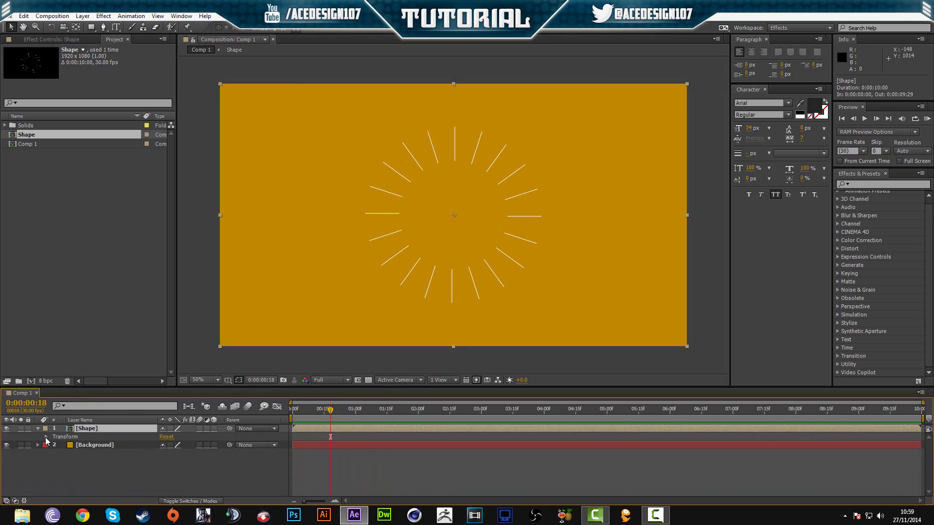
left_click(46, 436)
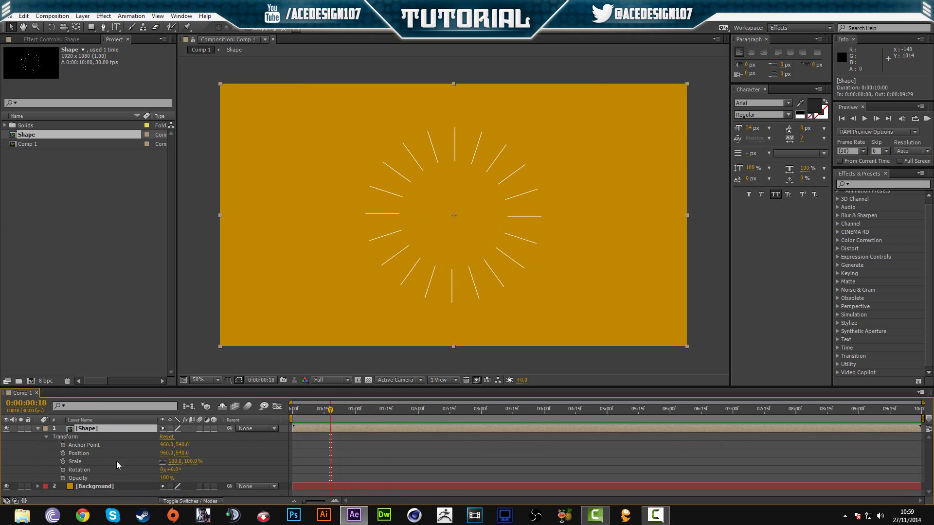
left_click_drag(174, 461, 180, 461)
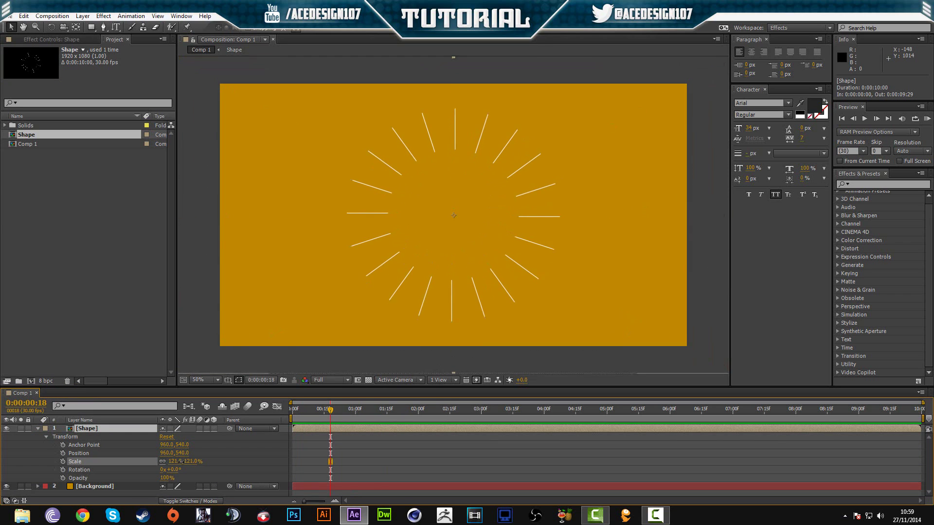
key("ctrl+z")
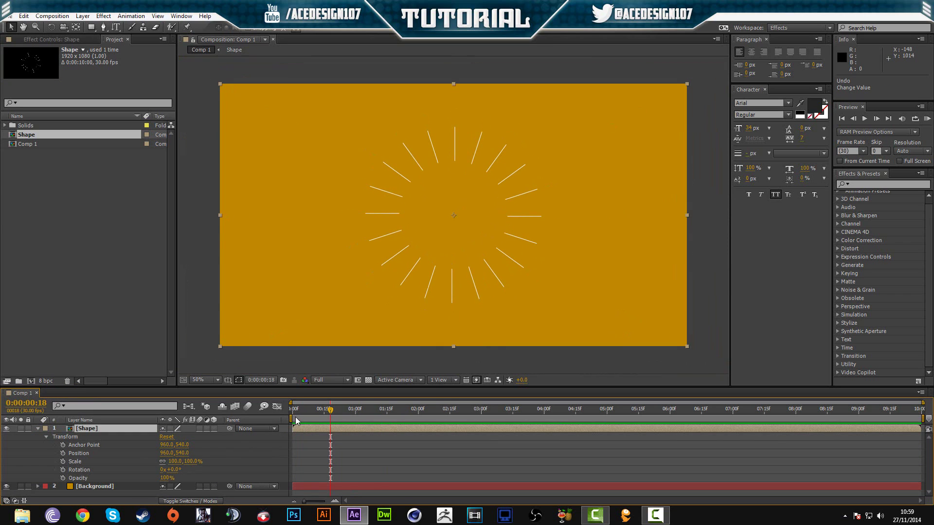
left_click_drag(330, 410, 354, 416)
Keyframe the Shape layer's Opacity at 100% on frame 19 and 1% at frame 0
left_click(333, 428)
left_click(63, 478)
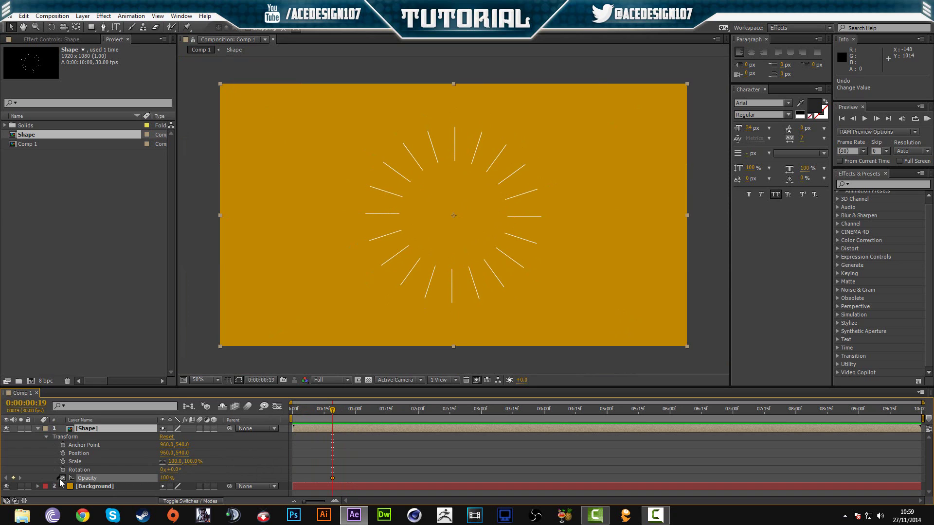
left_click_drag(332, 411, 193, 420)
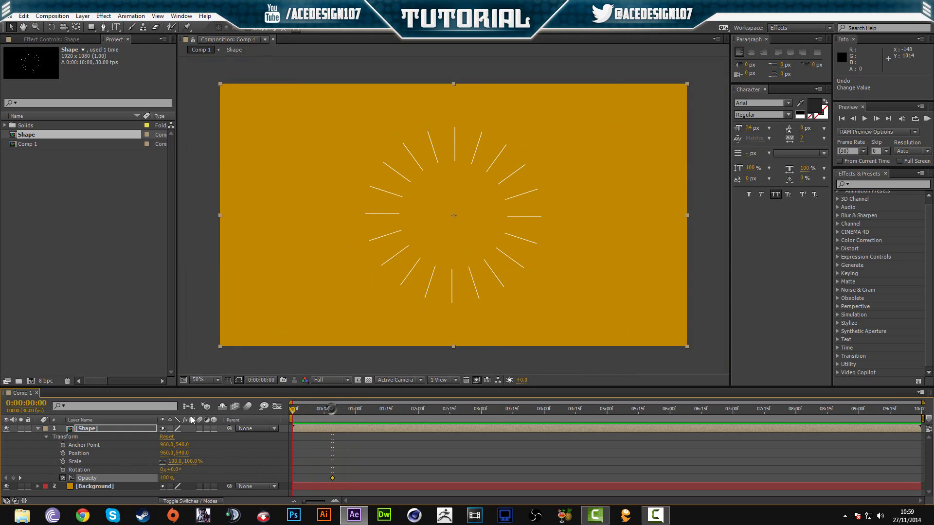
left_click(167, 478)
type("1")
key("Return")
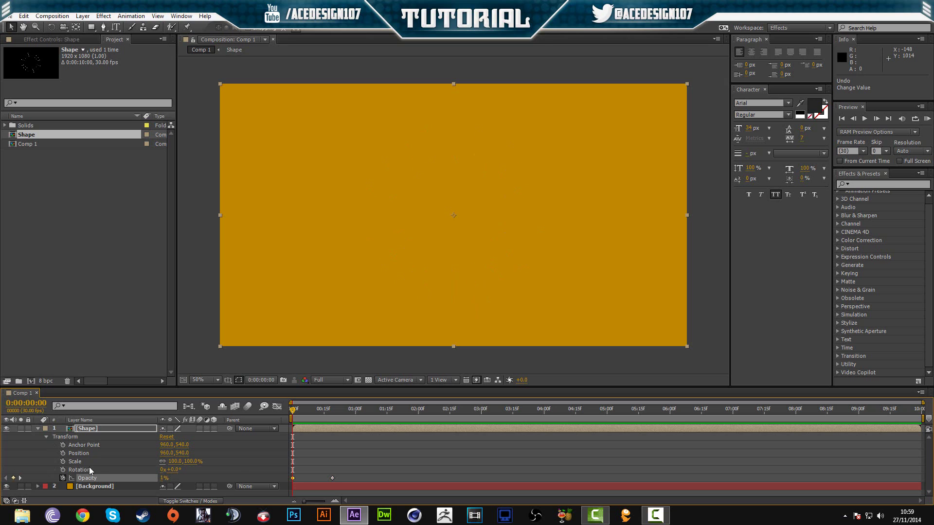
Preview the ring's fade-in and scrub to 0:00:01:05
left_click(863, 119)
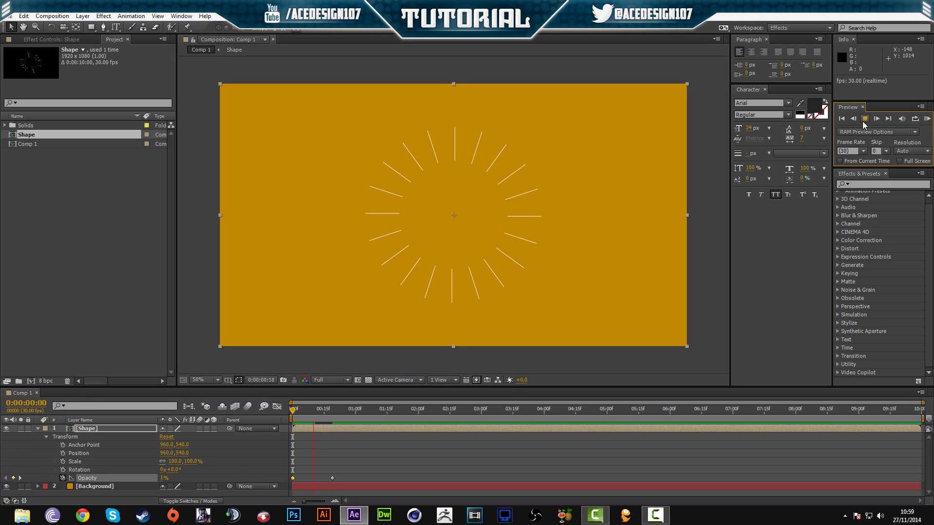
left_click(864, 120)
mouse_move(385, 429)
left_mouse_down()
mouse_move(331, 427)
mouse_move(404, 421)
mouse_move(369, 426)
left_mouse_up()
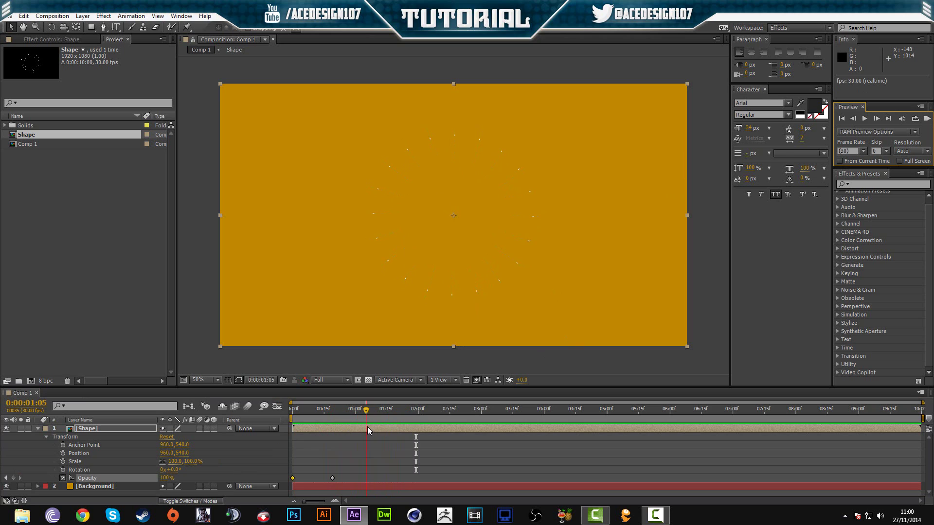
Keyframe the Shape layer's Rotation at 1:05 and set a large negative turn at 1:24
left_click_drag(366, 426, 366, 426)
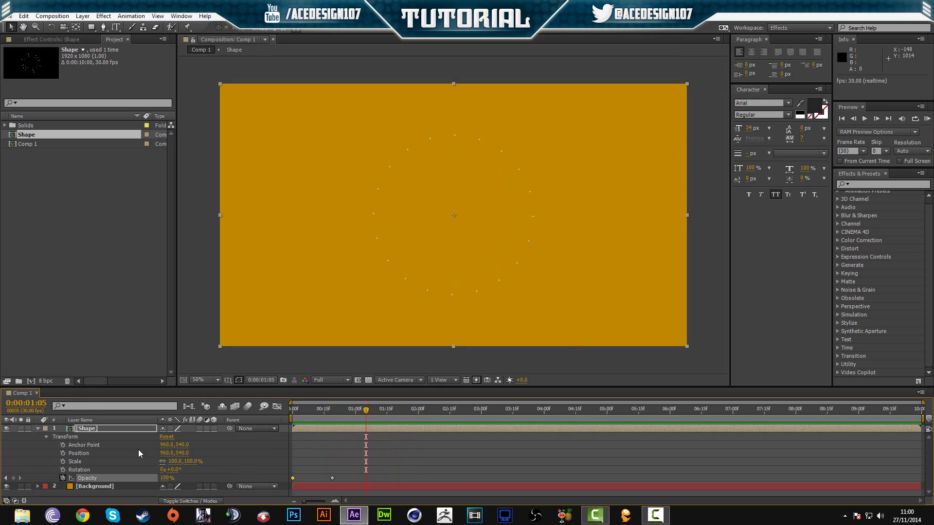
left_click(63, 470)
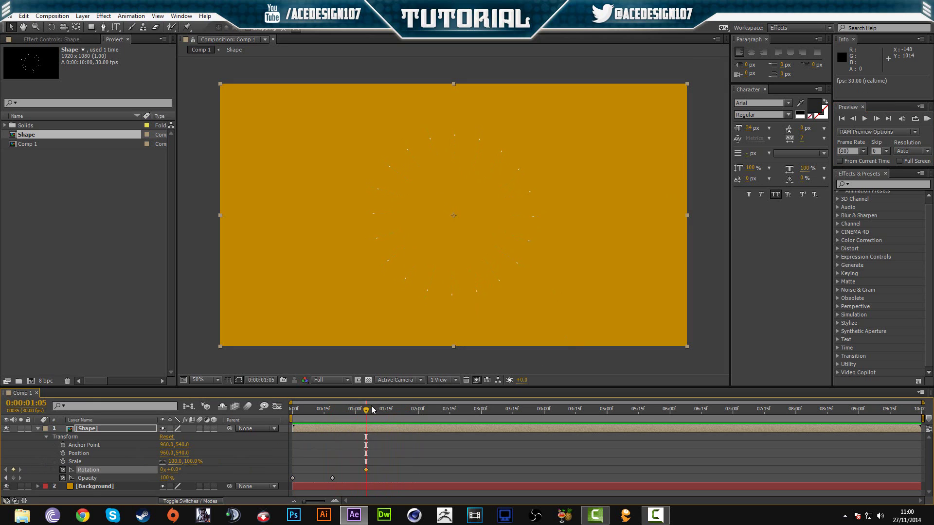
left_click_drag(366, 410, 407, 418)
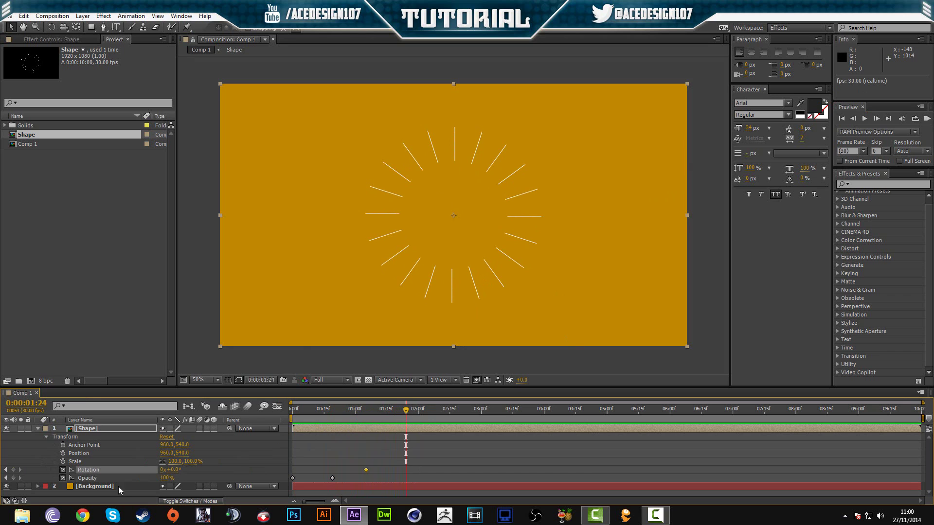
left_click_drag(176, 470, 146, 467)
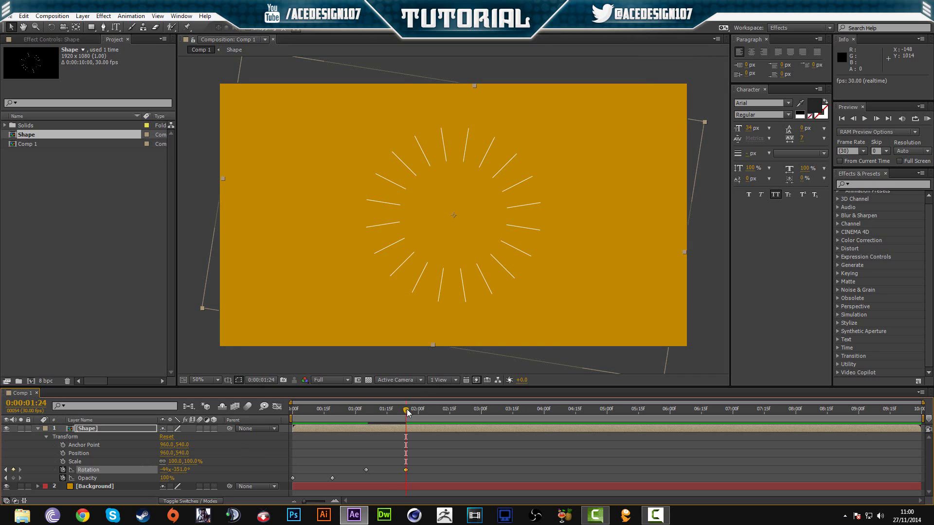
Preview the twisting ring from the start and scrub through the animation
left_click_drag(407, 412, 291, 433)
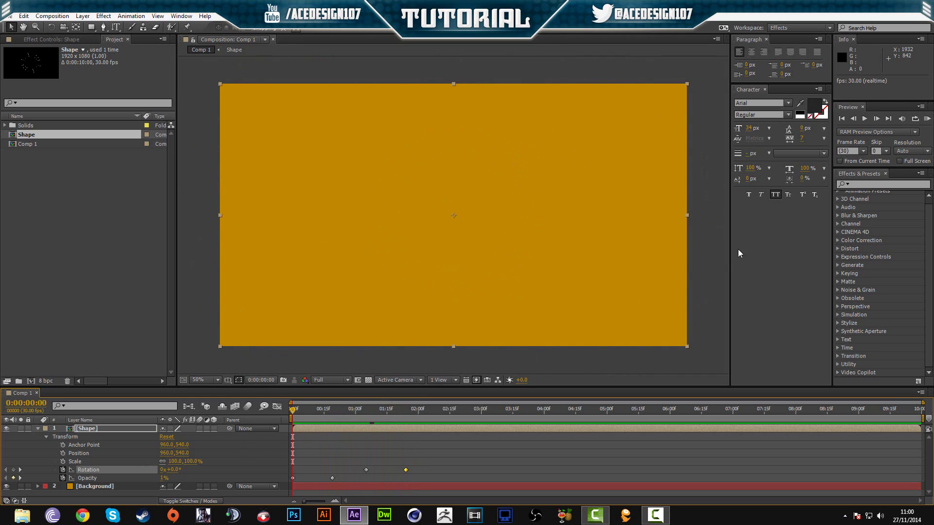
left_click(861, 119)
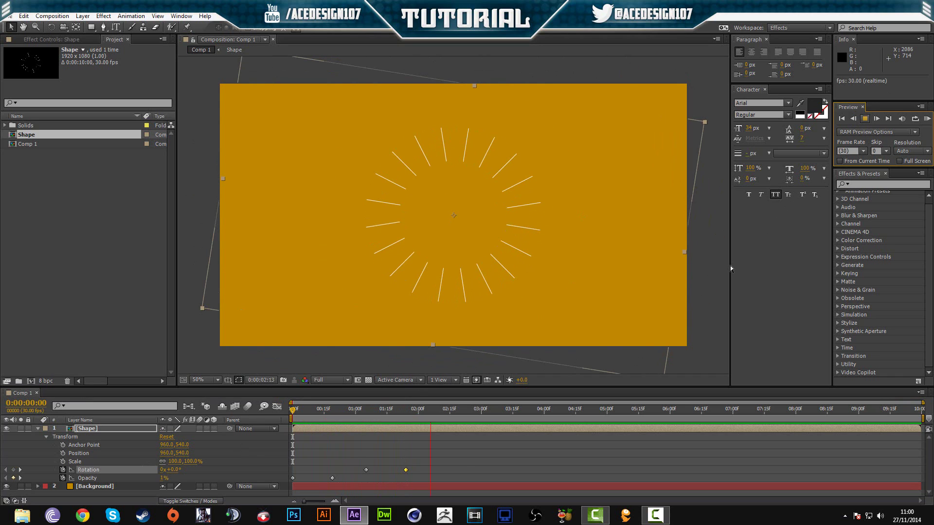
left_click(704, 296)
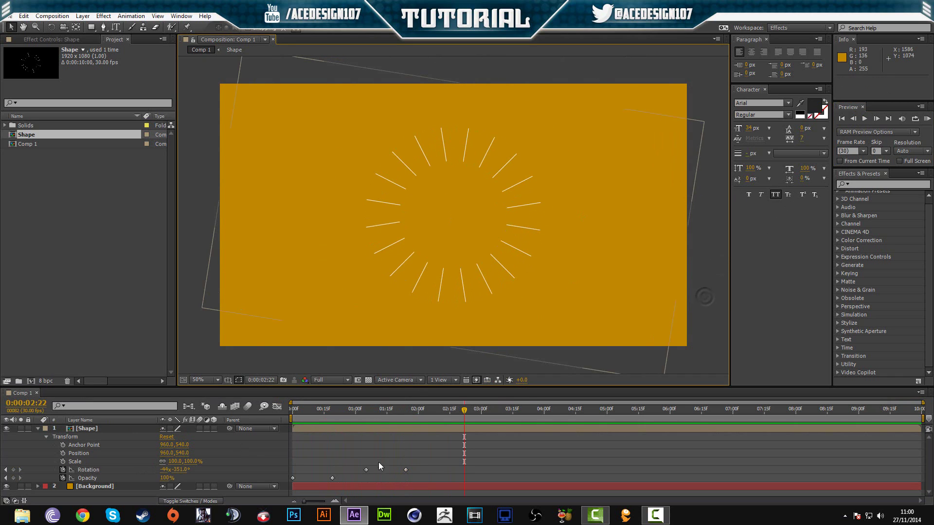
key("Home")
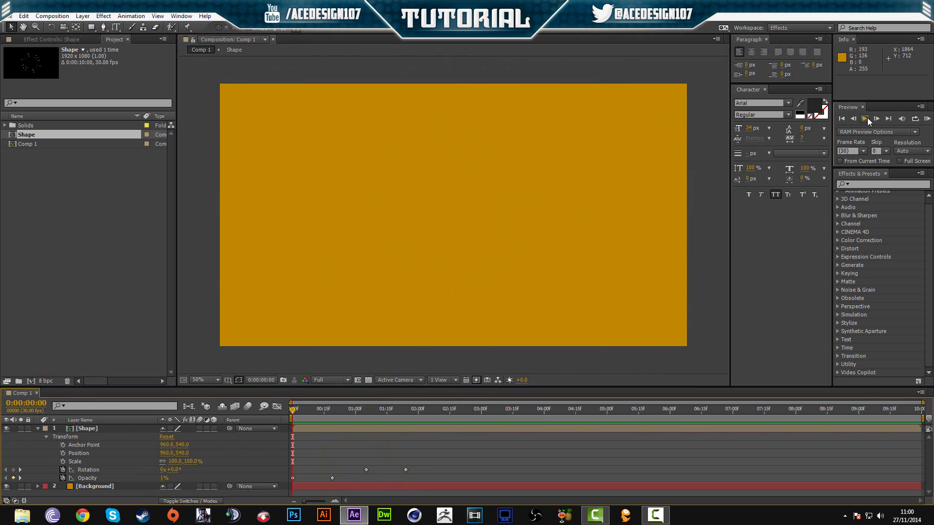
left_click(864, 118)
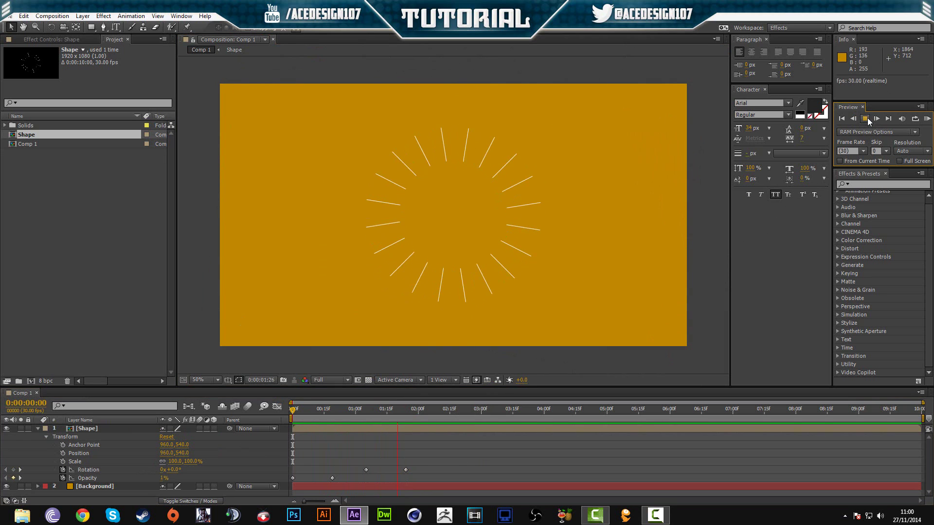
left_click(447, 419)
mouse_move(401, 424)
left_mouse_down()
mouse_move(337, 429)
mouse_move(426, 427)
mouse_move(405, 436)
left_mouse_up()
Change the 1:24 Rotation keyframe to 0 revolutions and about +18 degrees
left_click(405, 470)
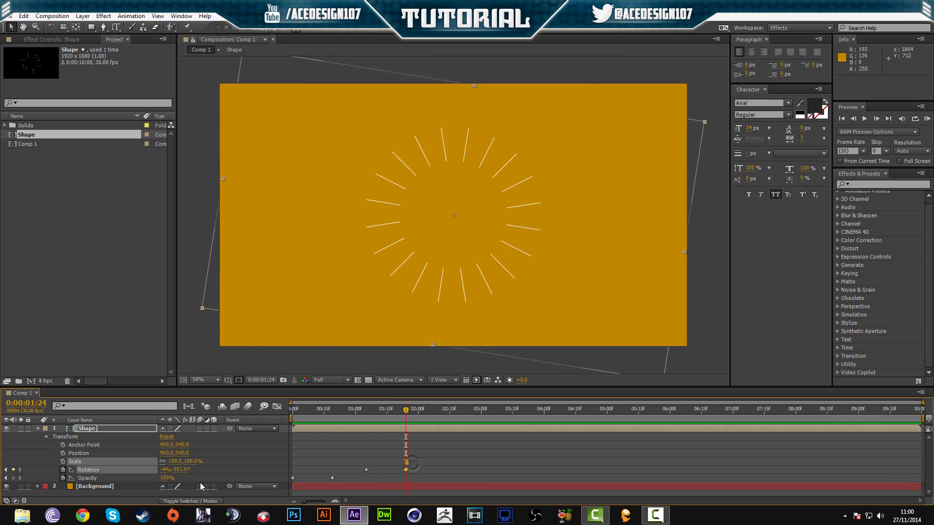
left_click_drag(175, 470, 124, 469)
left_click(178, 470)
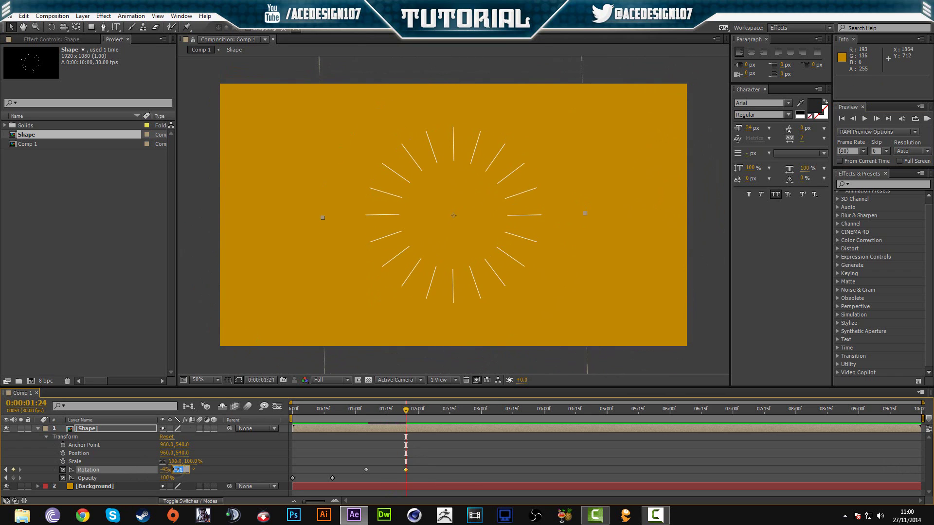
type("0")
left_click(165, 470)
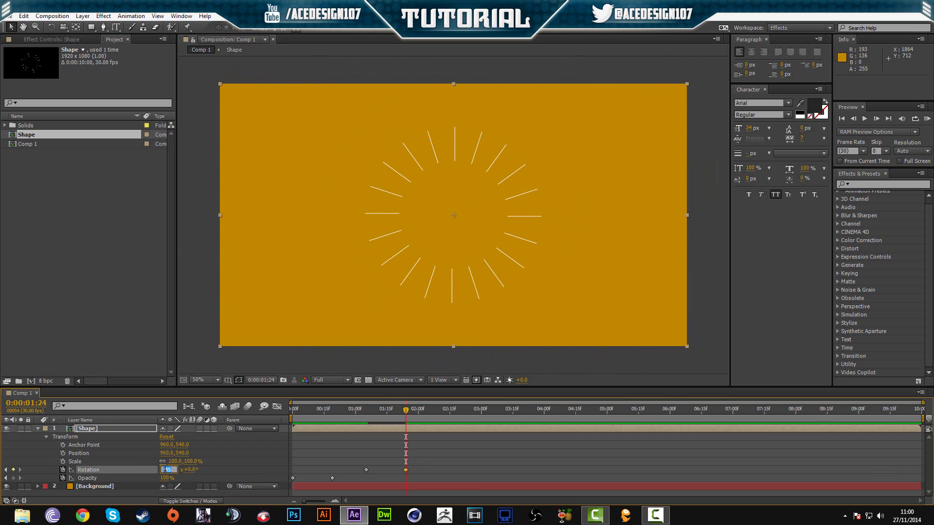
key("Return")
left_click_drag(172, 470, 184, 470)
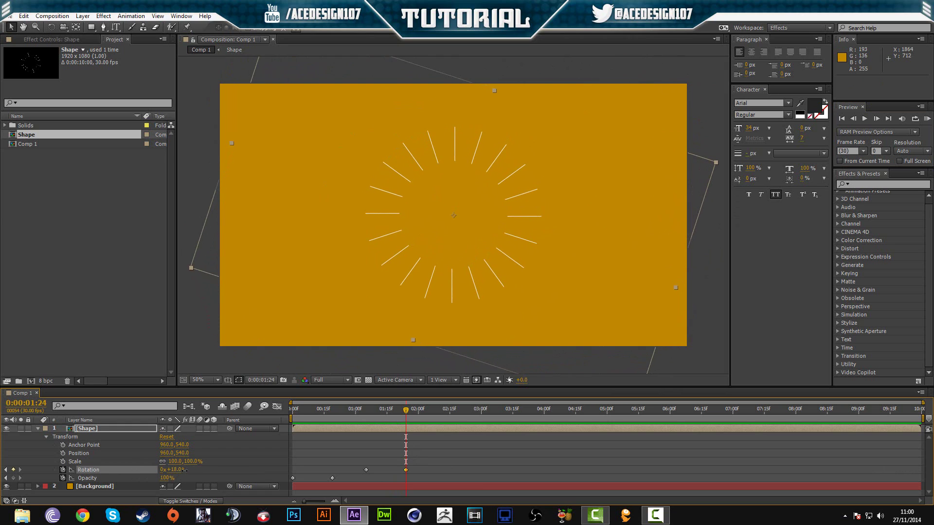
Preview the gentler 18° twist from near the start of the composition
left_click_drag(402, 412, 293, 412)
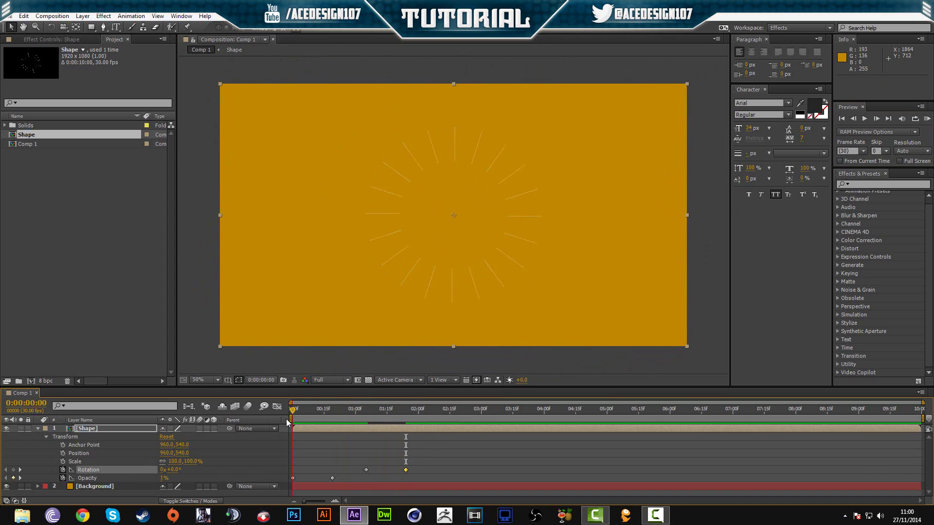
left_click(865, 119)
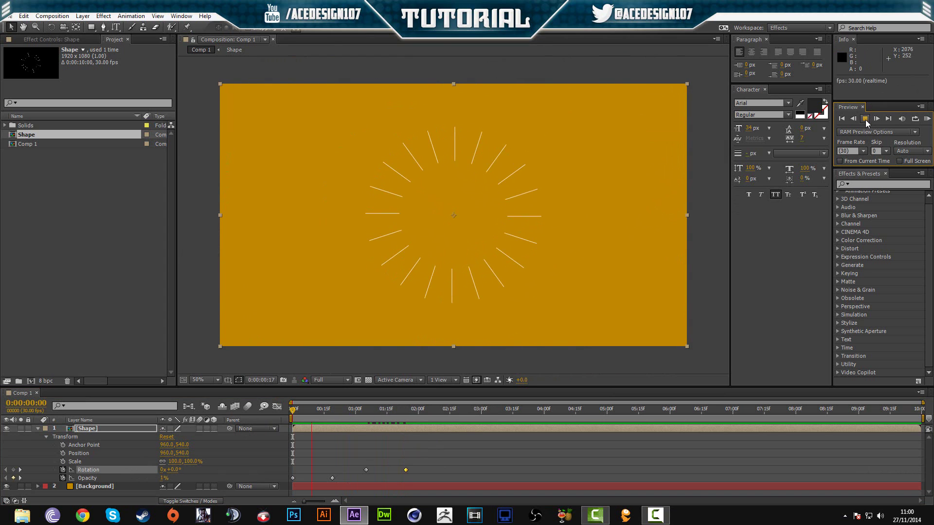
left_click(719, 237)
left_click_drag(428, 427, 299, 423)
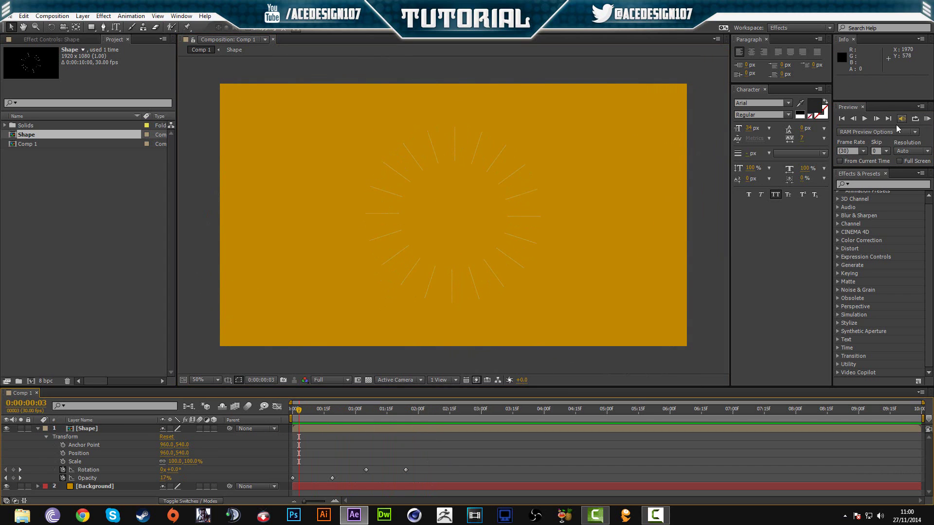
left_click(865, 118)
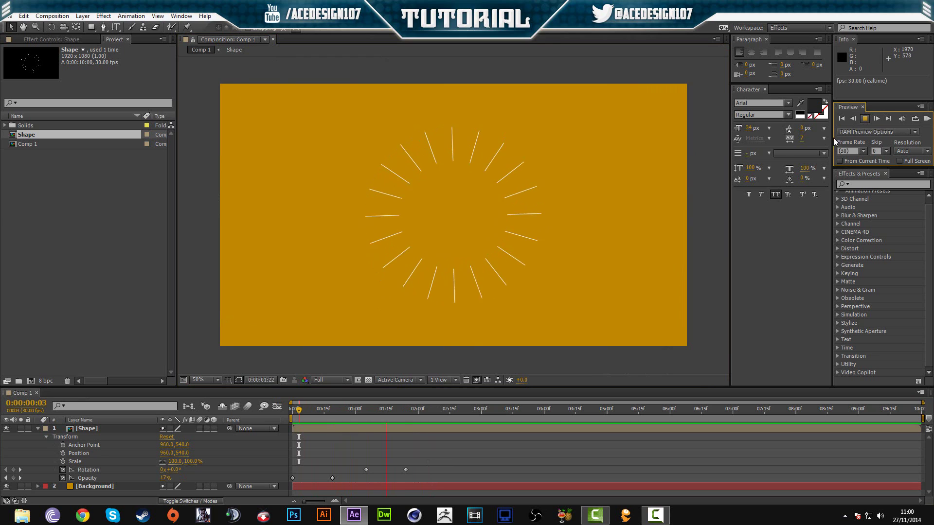
Stop the preview and scrub from the start to check the fade-in
left_click(863, 119)
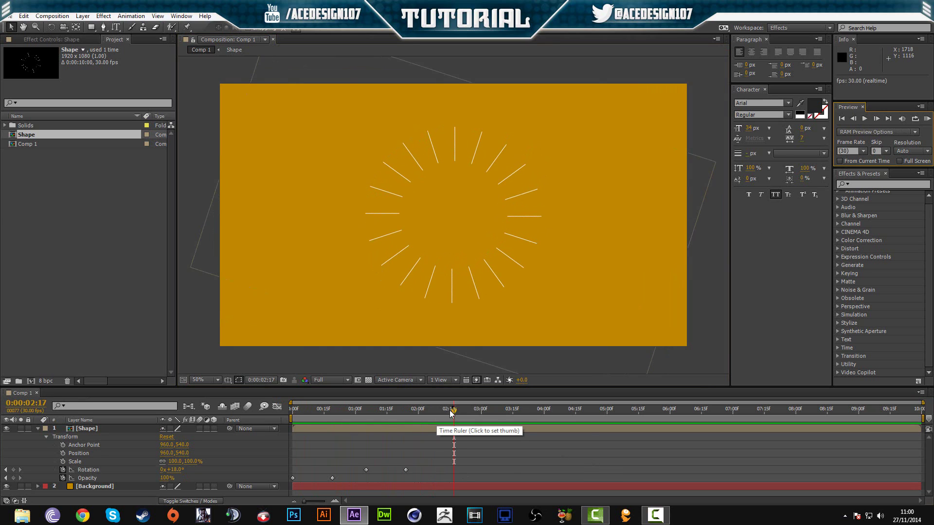
left_click_drag(452, 410, 281, 418)
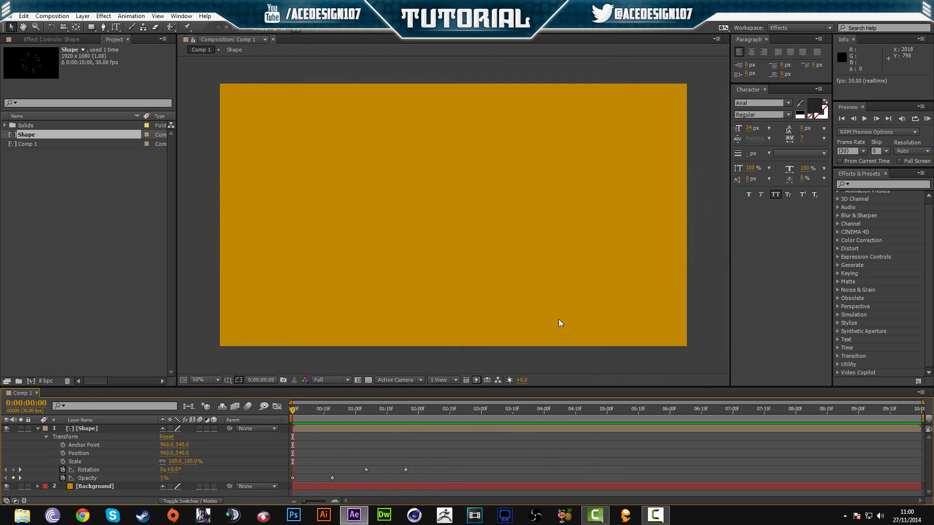
left_click_drag(291, 411, 226, 431)
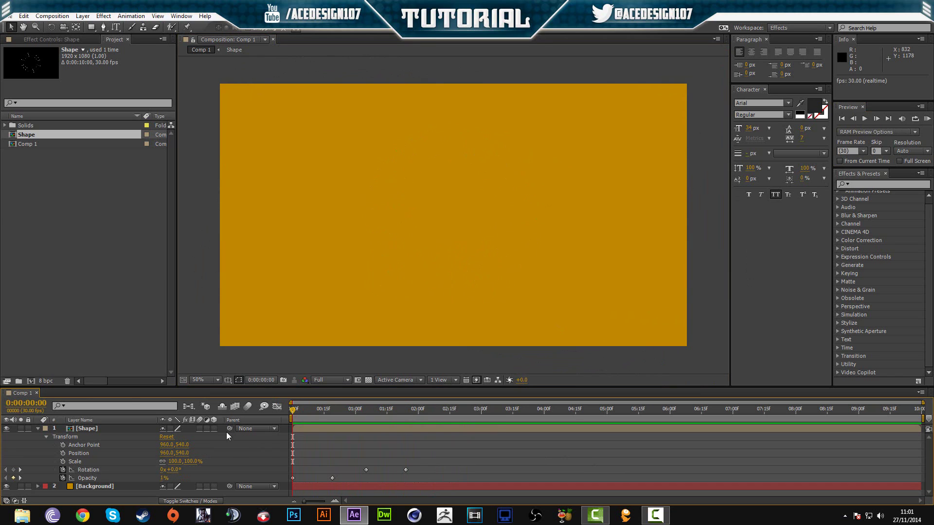
Collapse the Shape layer's Transform properties and show the ring mid-animation
left_click(38, 429)
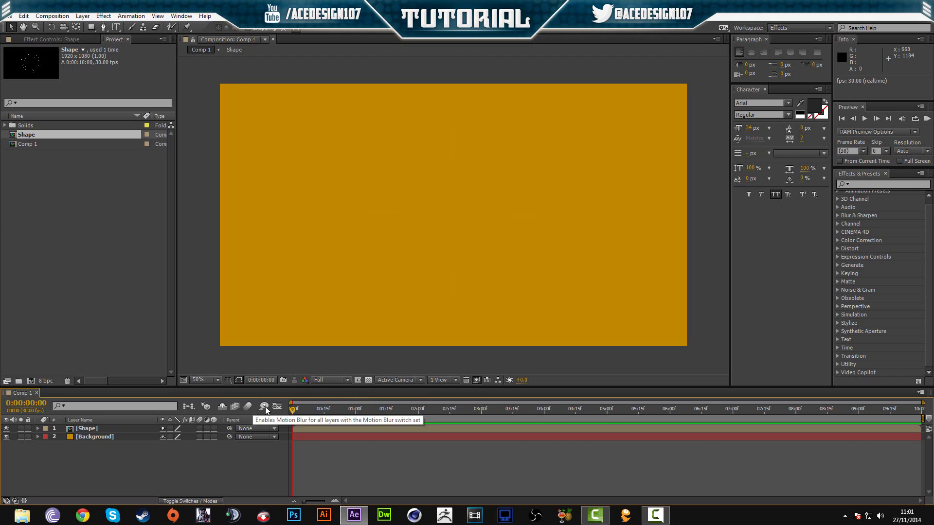
mouse_move(296, 412)
left_mouse_down()
mouse_move(421, 411)
mouse_move(291, 421)
left_mouse_up()
left_click(744, 323)
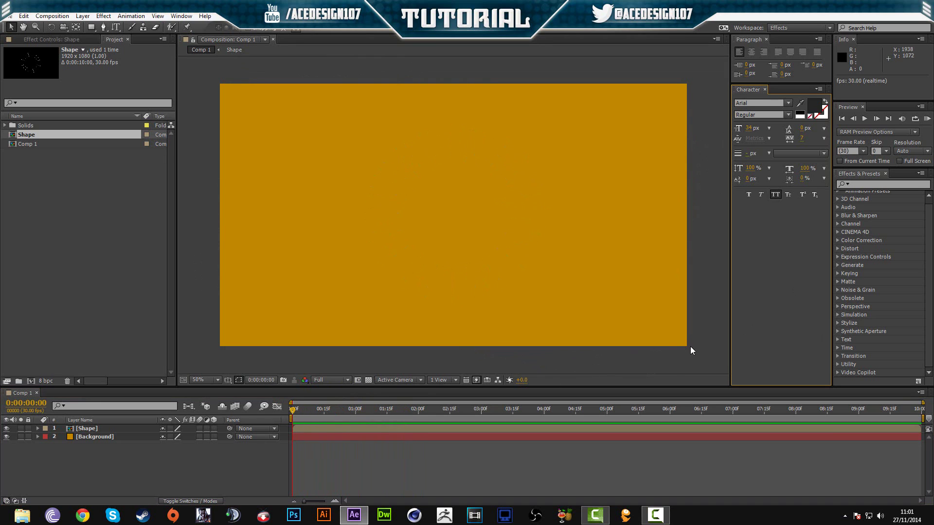
left_click(670, 370)
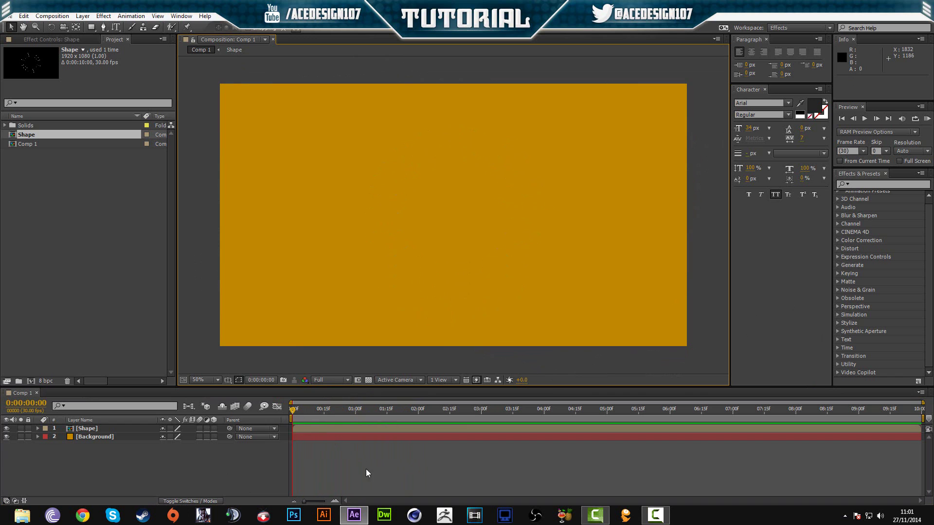